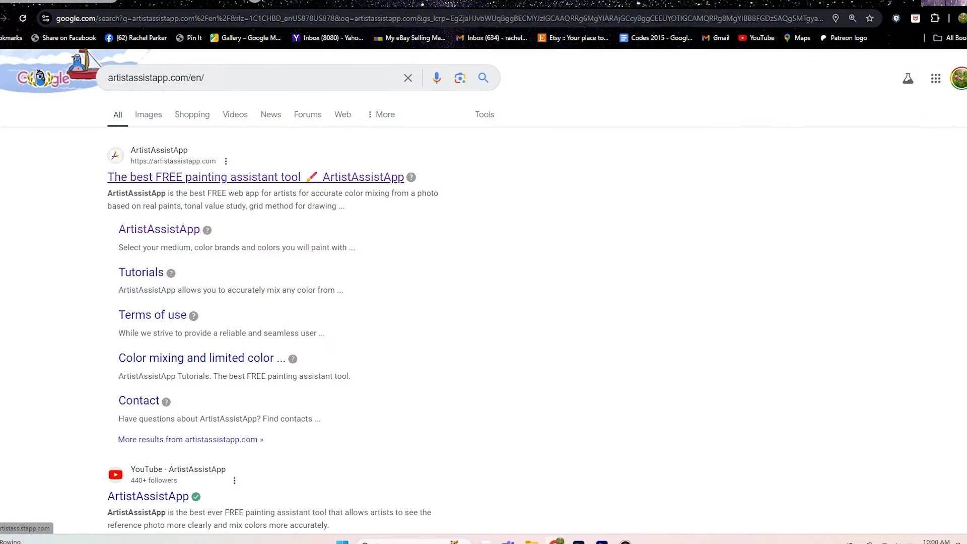
Step: Open the ArtistAssistApp site from the search results, start the app and go to its reference photo selection
click(251, 177)
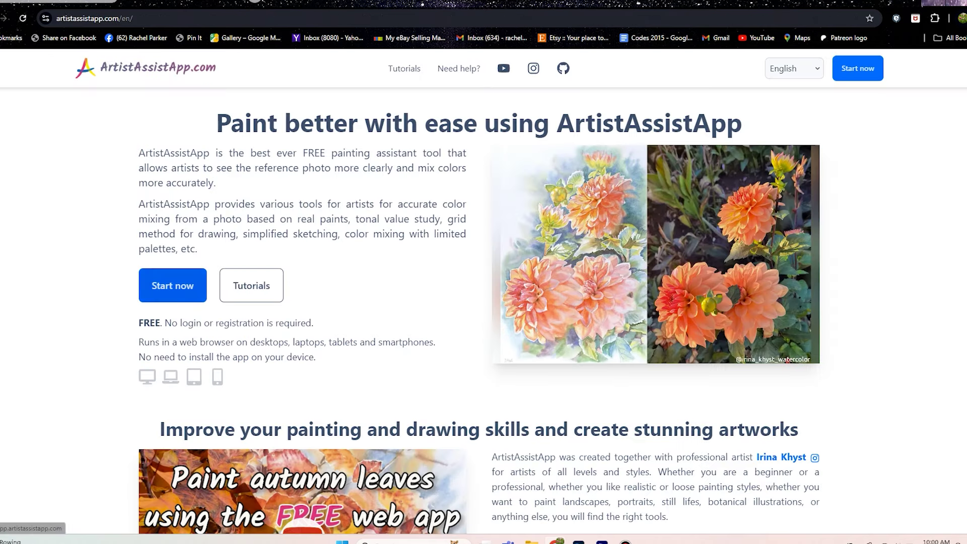
click(172, 286)
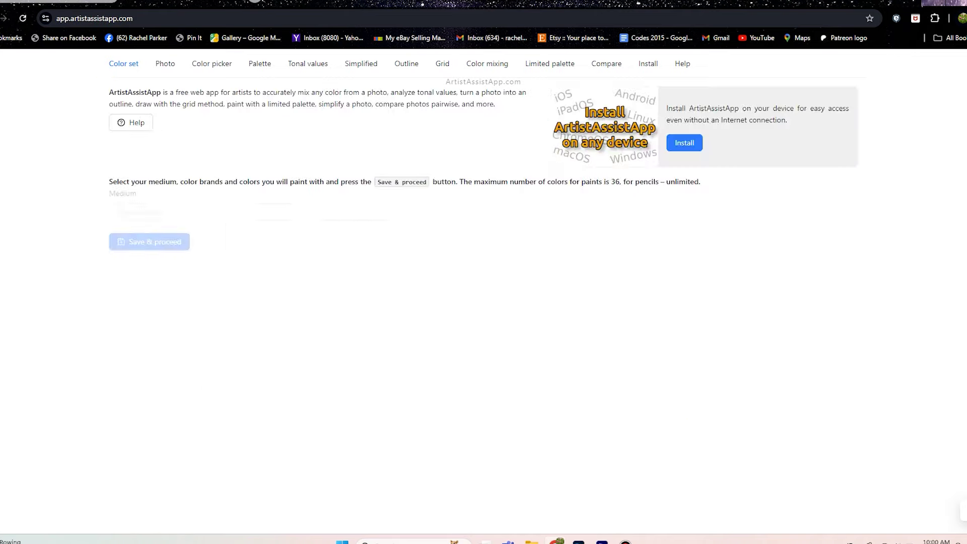
click(199, 227)
click(142, 117)
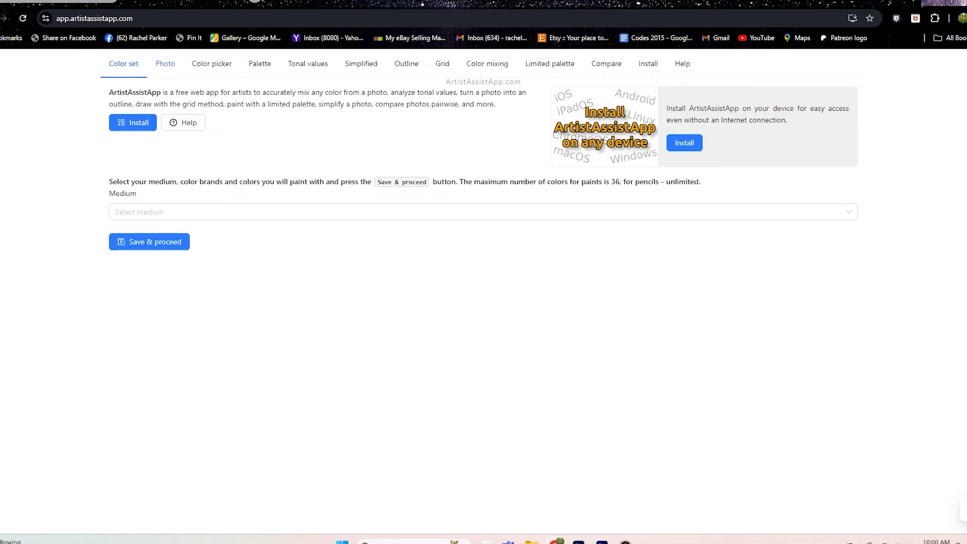
click(166, 64)
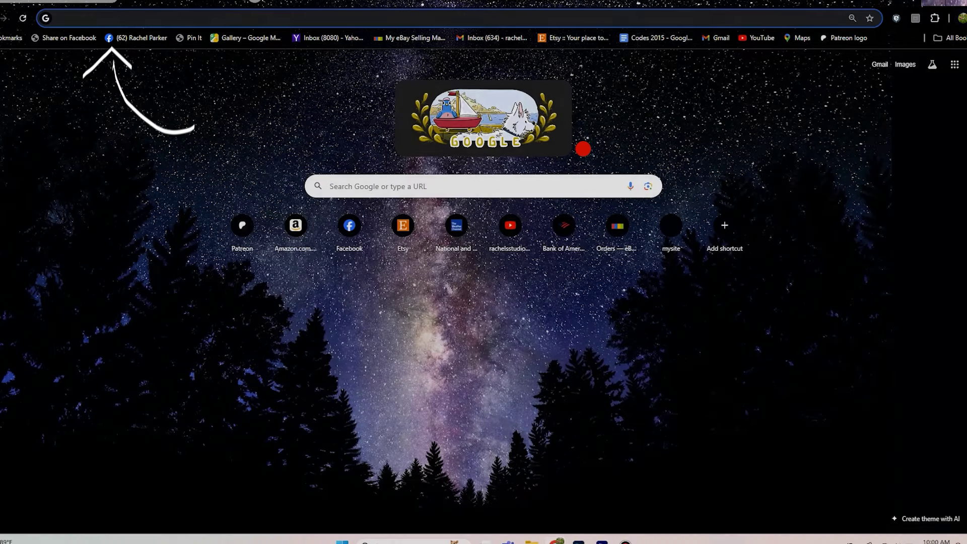
Step: Search the web for artistassistapp.com/en/ and launch the free painting assistant app from its home page
text(artist)
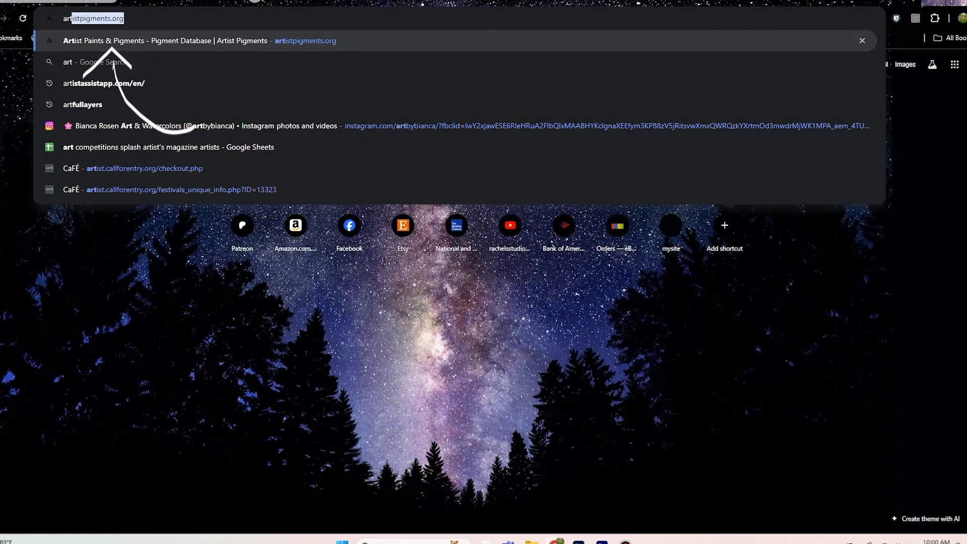
text(as)
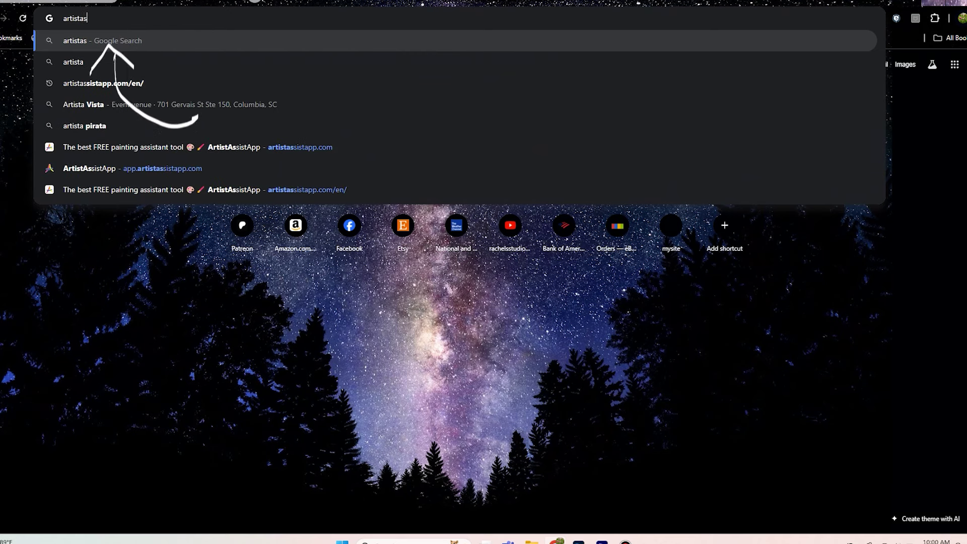
text(sist)
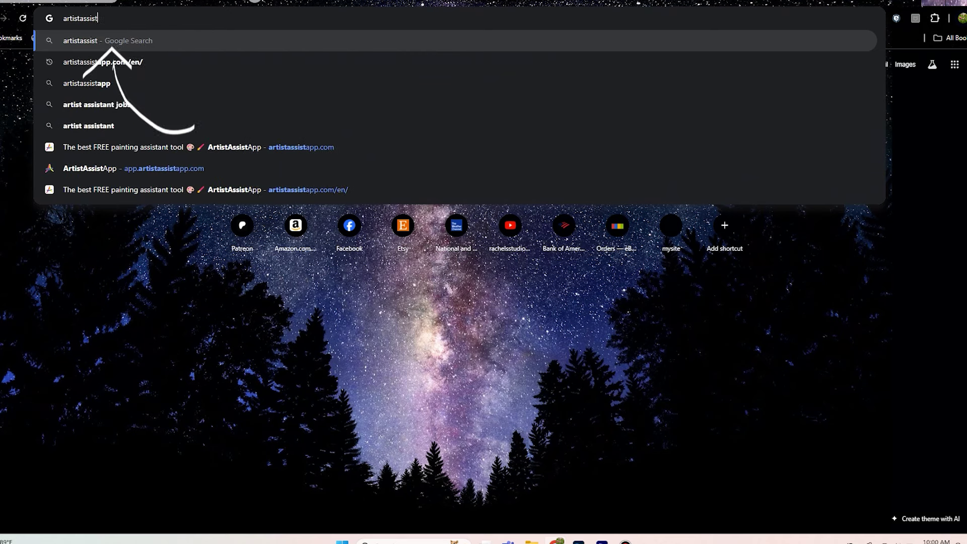
text(app.c)
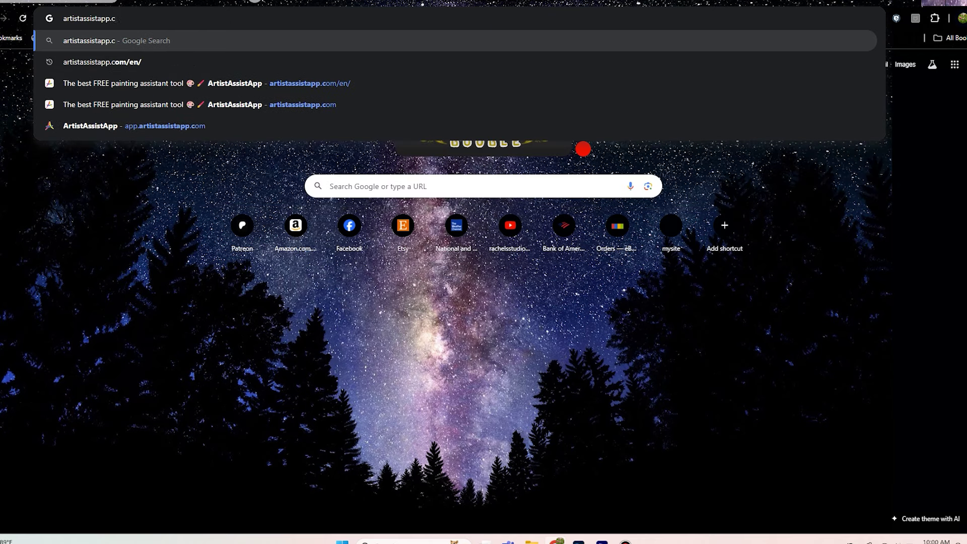
text(om)
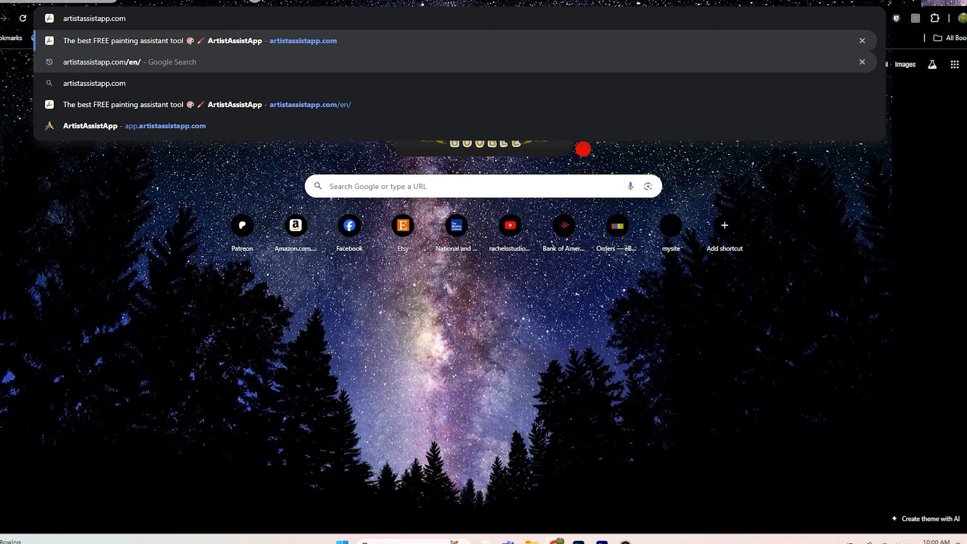
key(Down)
key(Return)
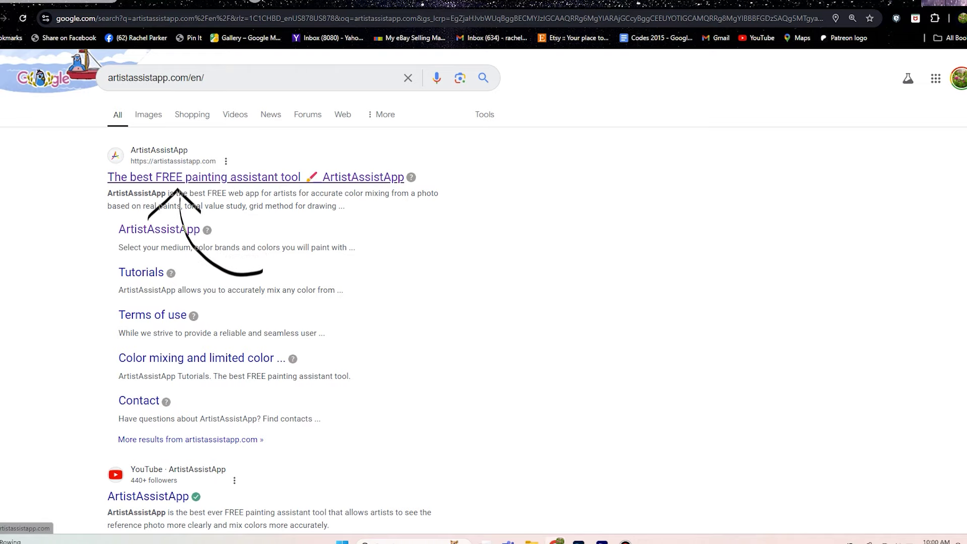
click(201, 177)
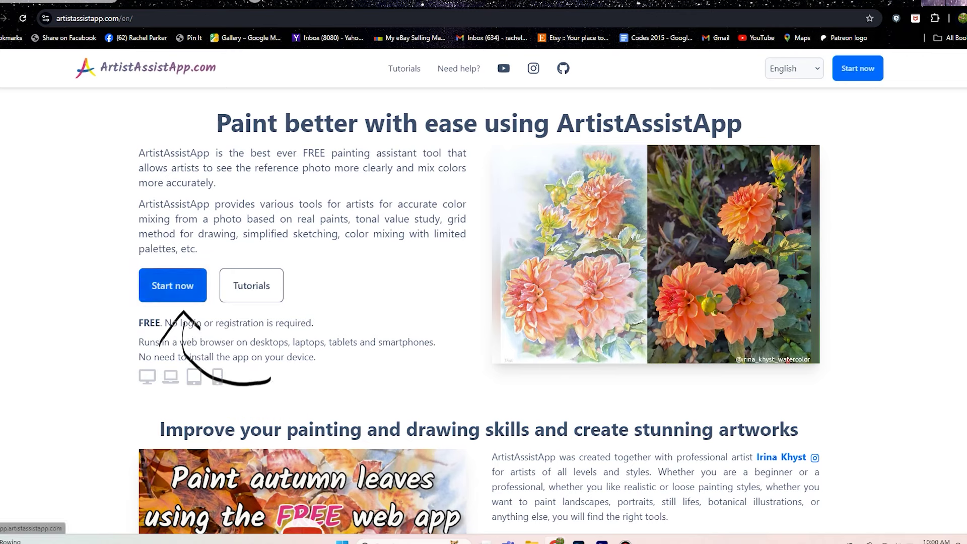
click(173, 285)
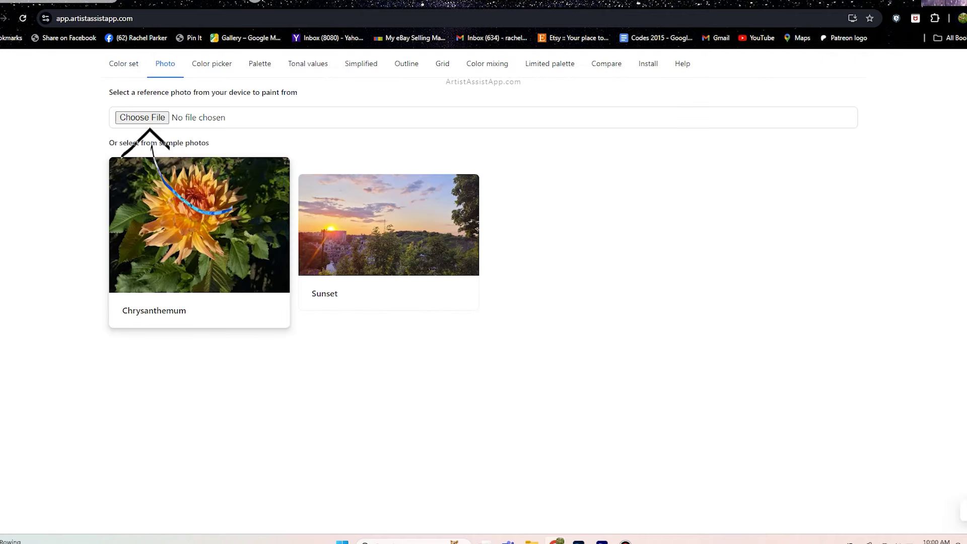
Step: Load WildPony-boys-in-bristol-pexelsREFERENCE from the Patreon 2024 pictures folder as the reference photo
click(143, 118)
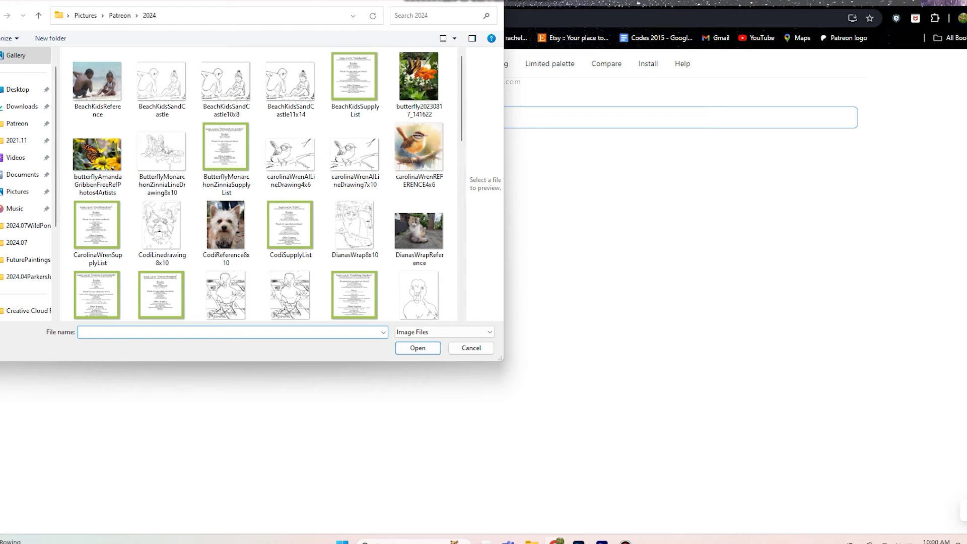
scroll(258, 184, down, 6)
scroll(259, 184, down, 4)
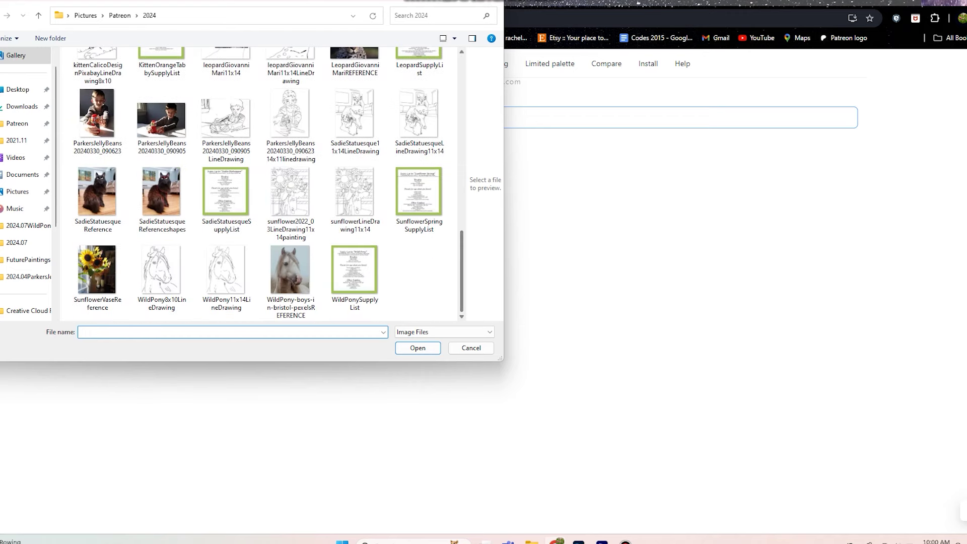
click(291, 274)
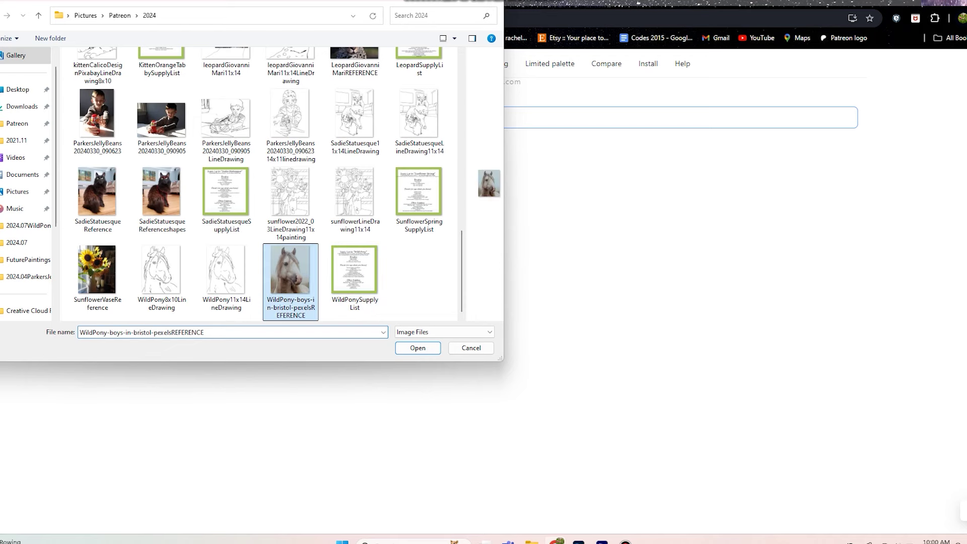
key(Tab)
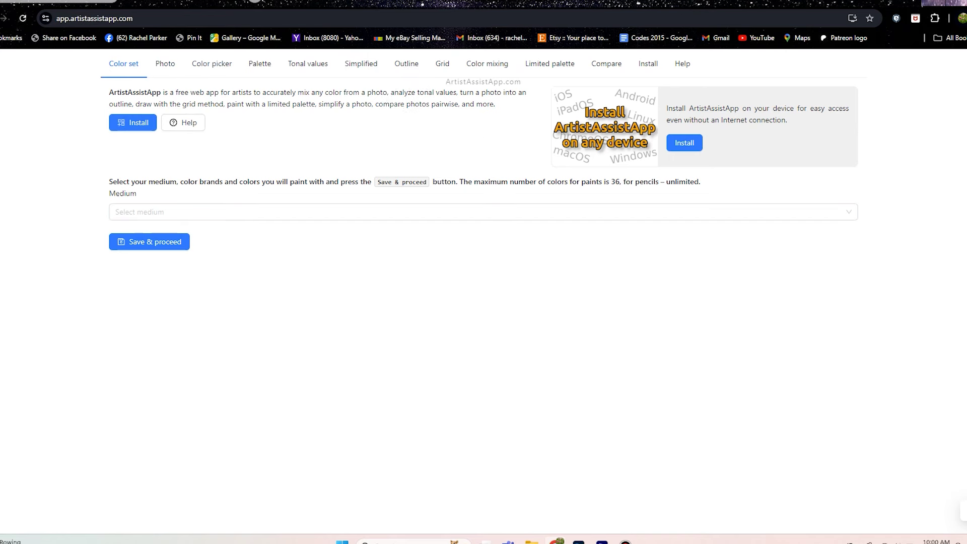
click(165, 63)
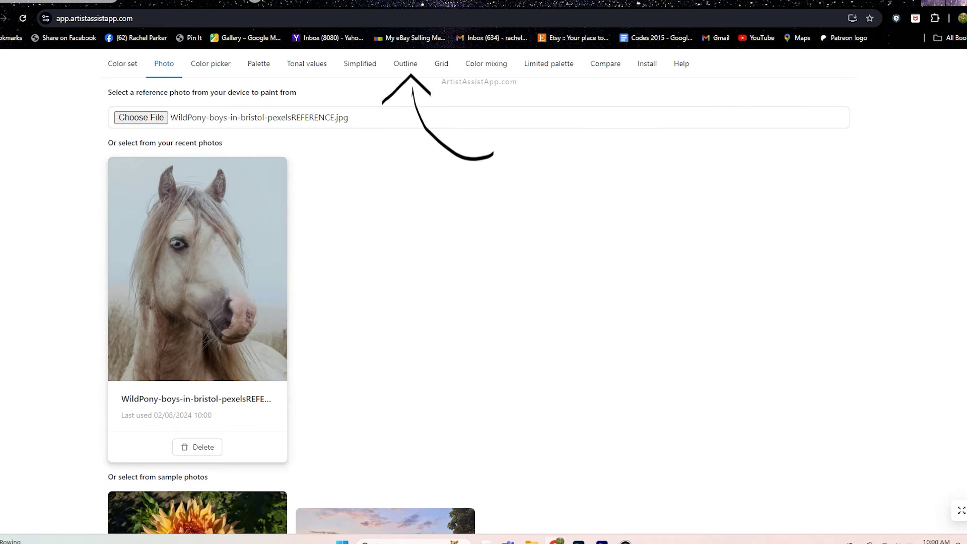
Step: Generate the outline of the pony photo and save it as a PNG image named artistAssistAppWildPony in the 2024.07 folder
click(406, 64)
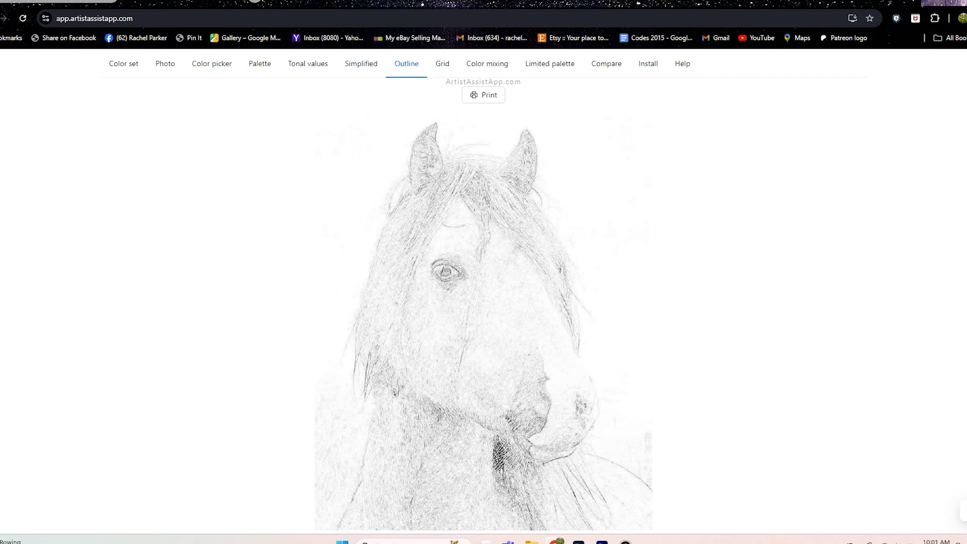
right_click(466, 225)
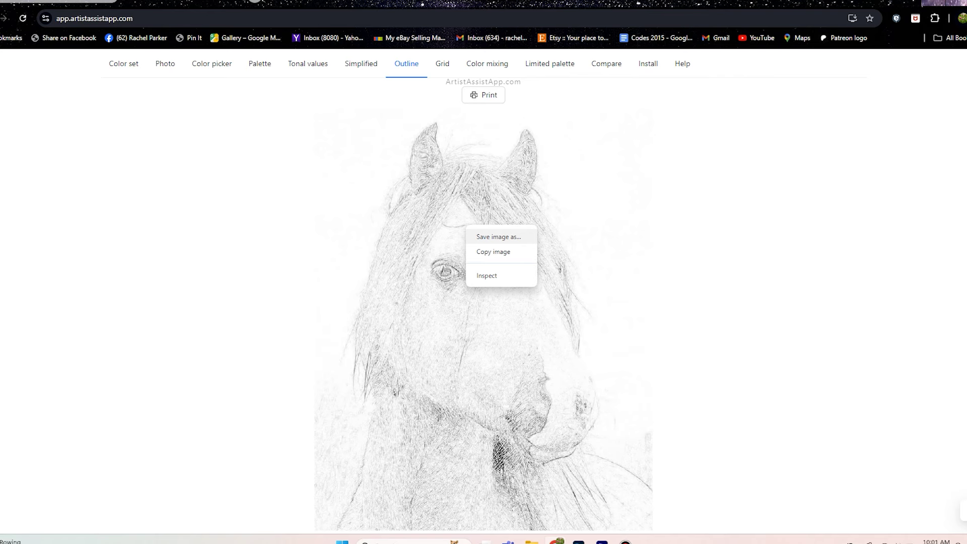
click(498, 236)
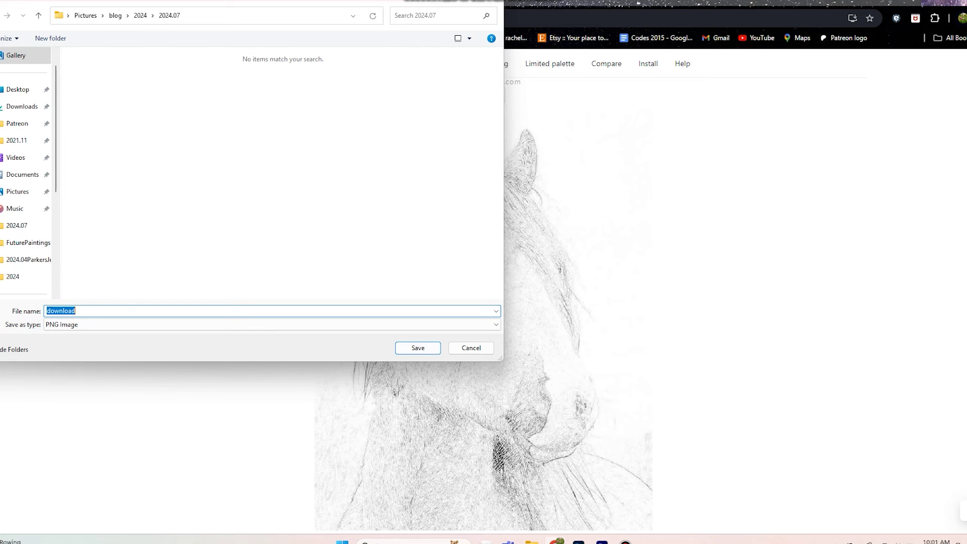
text(a)
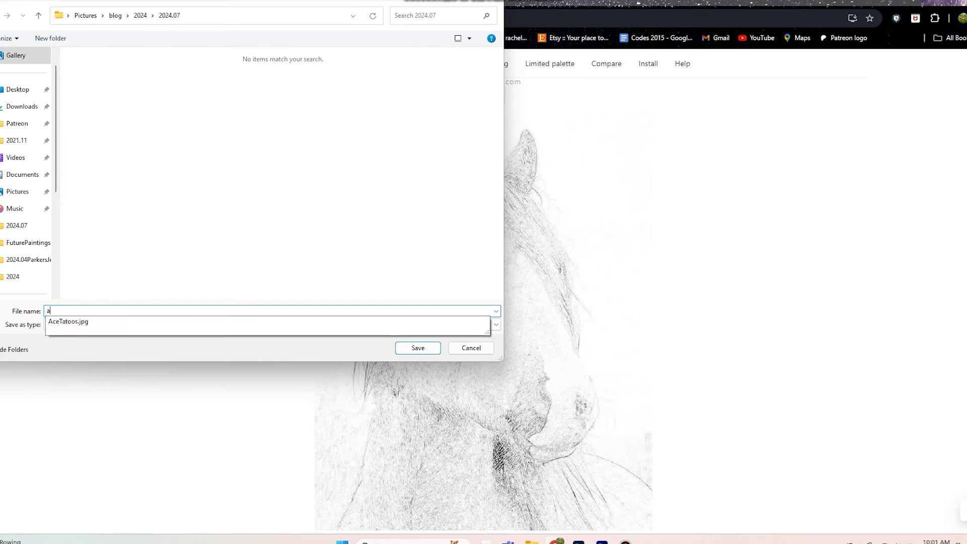
text(rti)
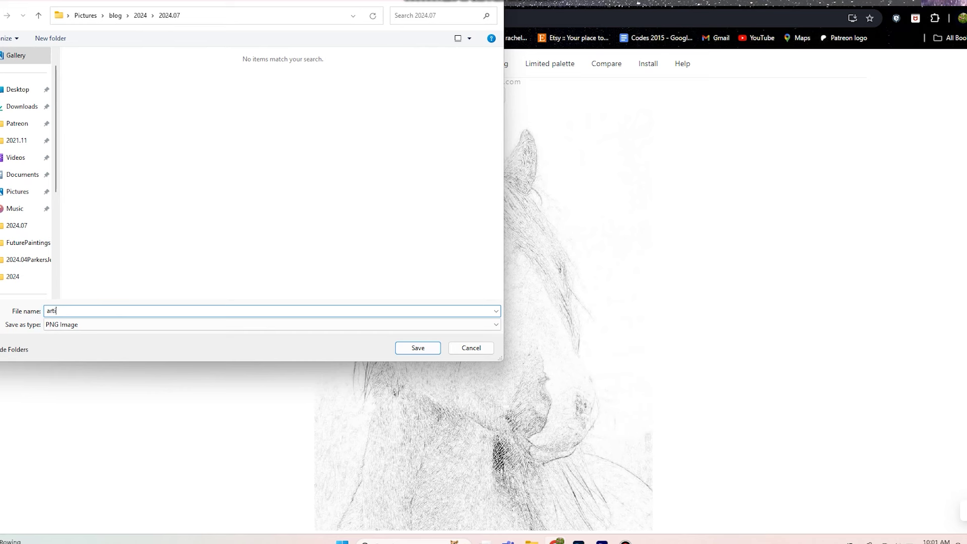
text(stAssistApp)
text(WildPony)
key(Return)
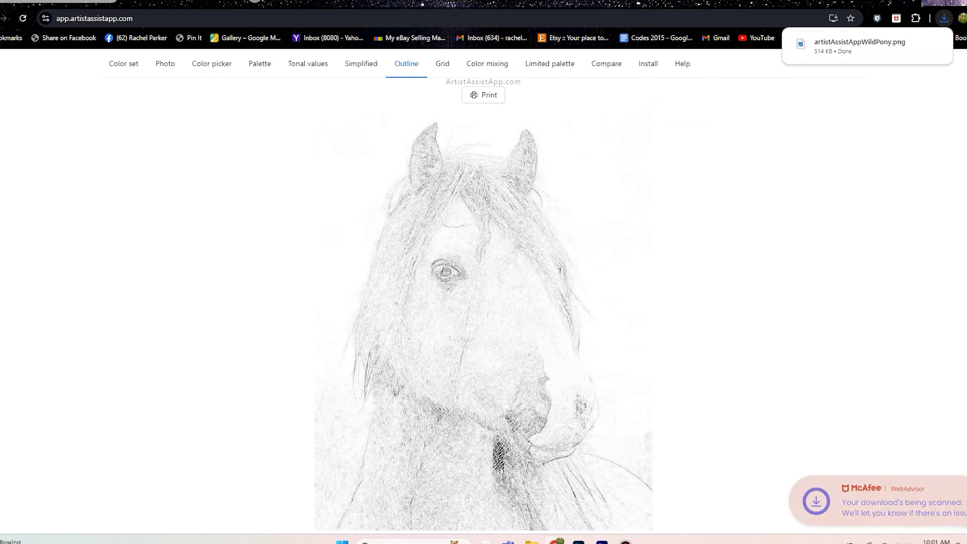
Step: Search for pixlr editor in a new browser tab and open the Pixlr Editor site
key(ctrl+t)
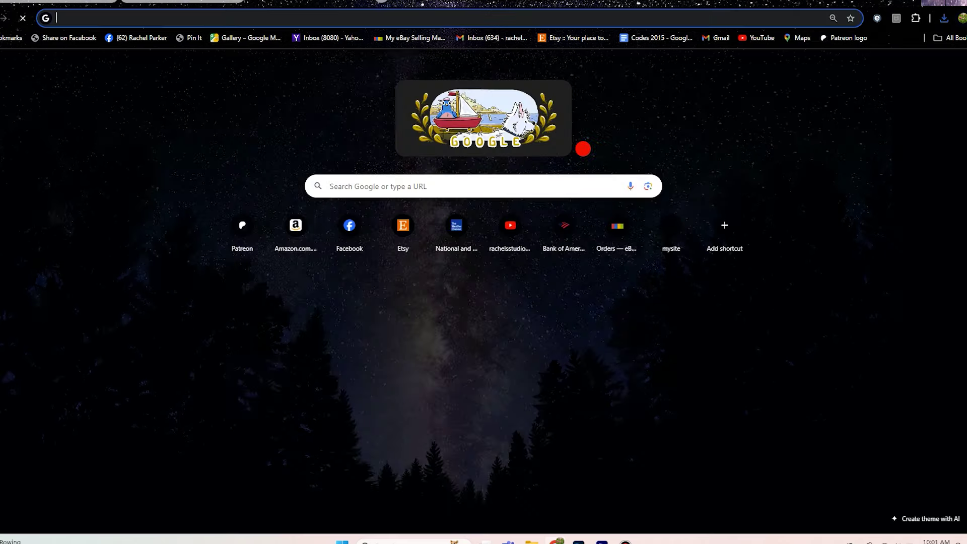
text(pix)
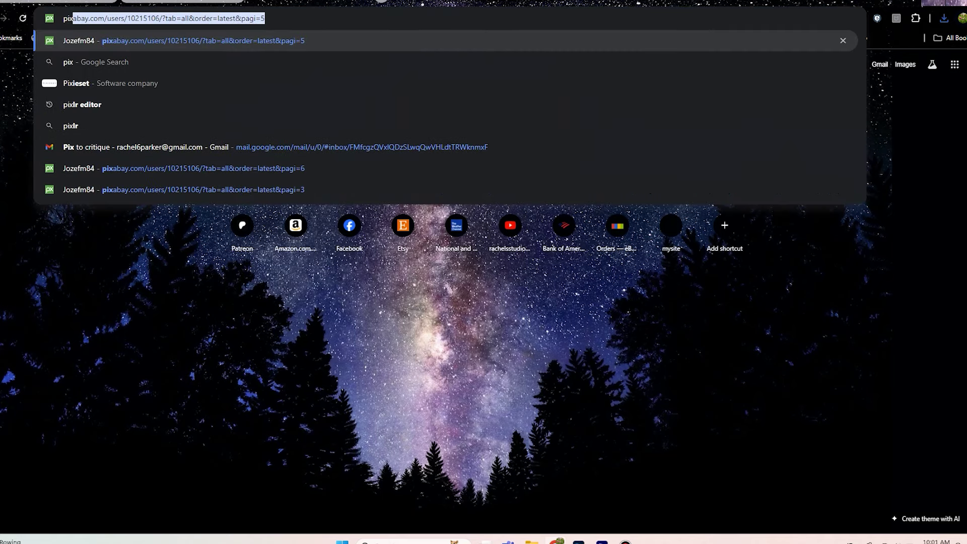
text(lr)
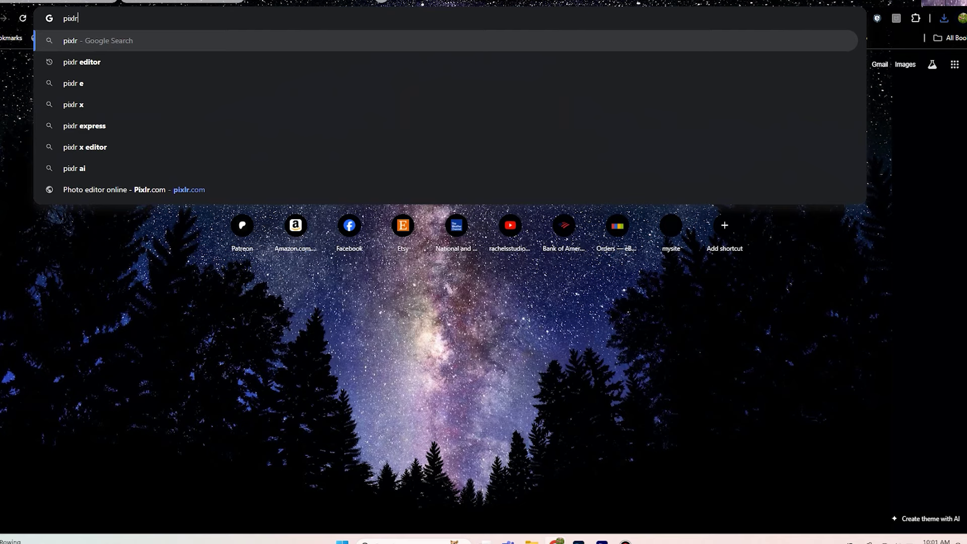
key(Down)
key(Return)
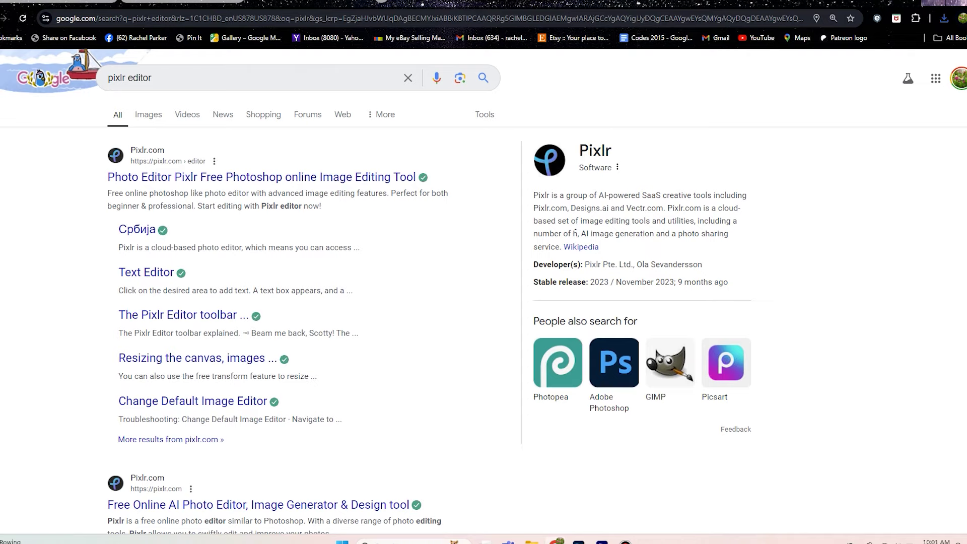
click(261, 177)
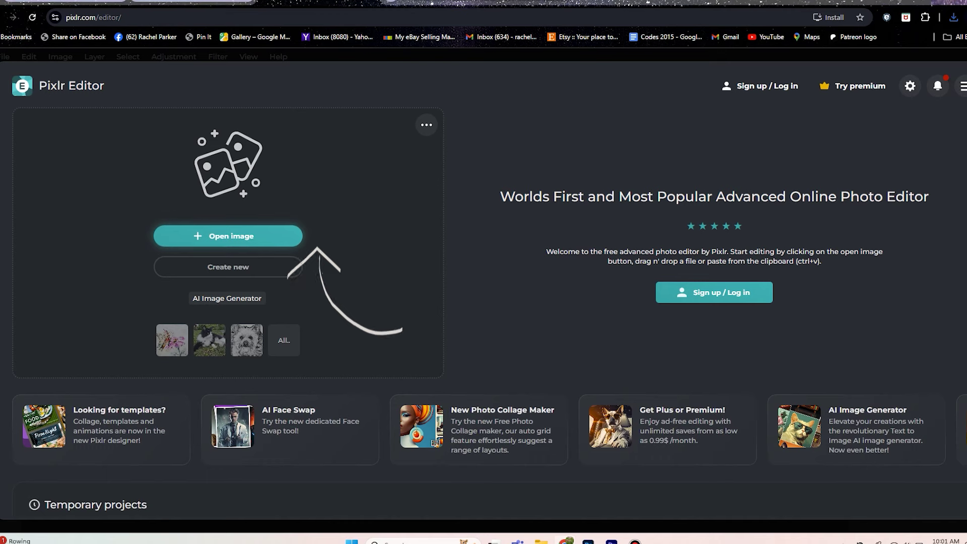
Step: Search the Pictures folder for artistas and open the artistAssistAppWildPony outline image
key(ctrl+o)
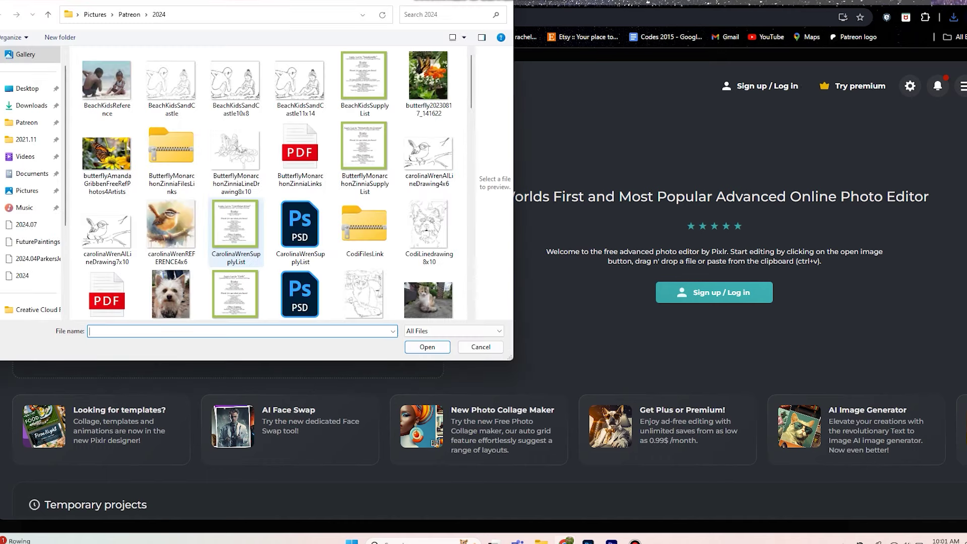
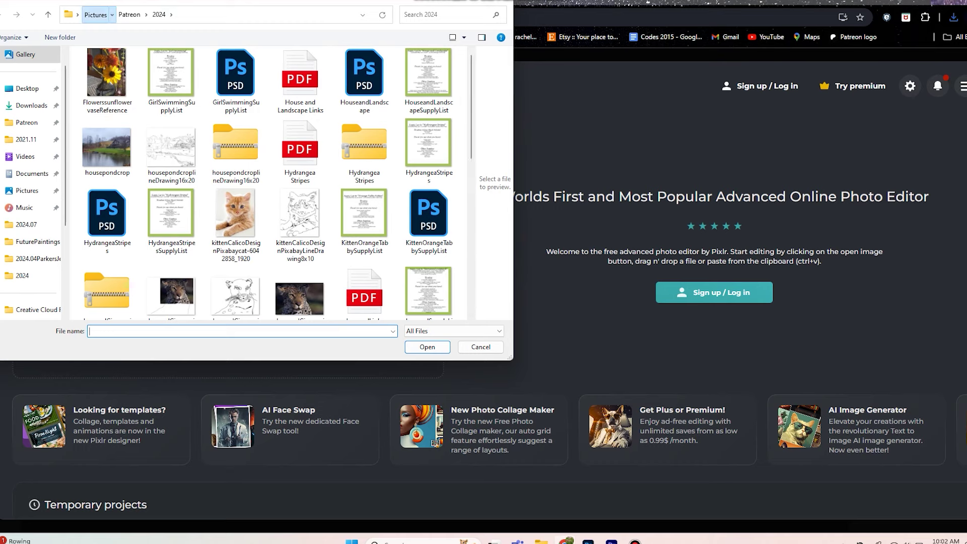
click(95, 15)
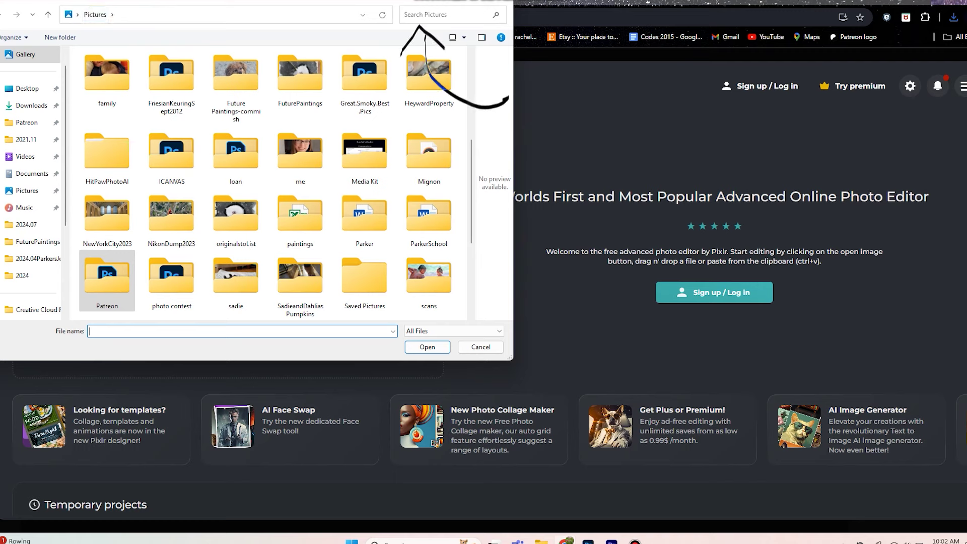
click(443, 14)
text(ar)
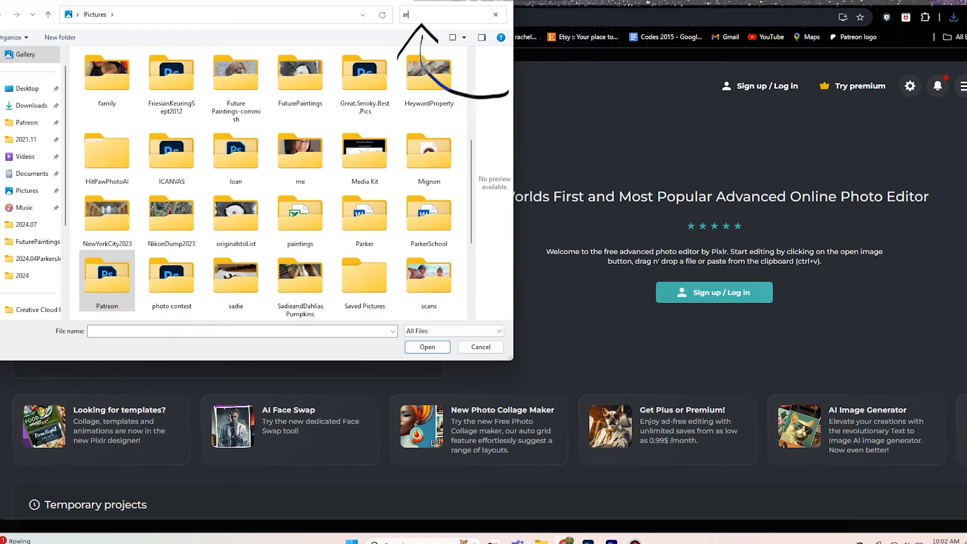
text(tist)
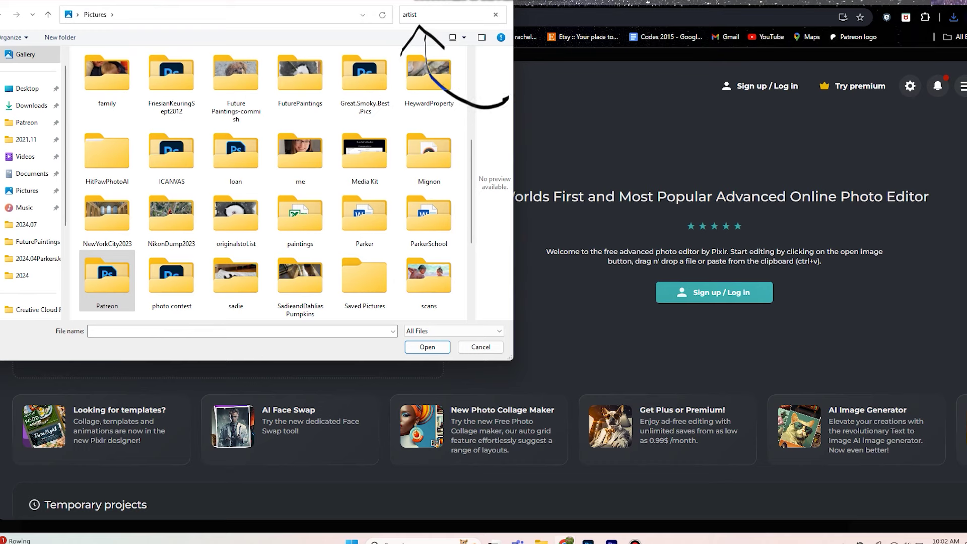
text(a)
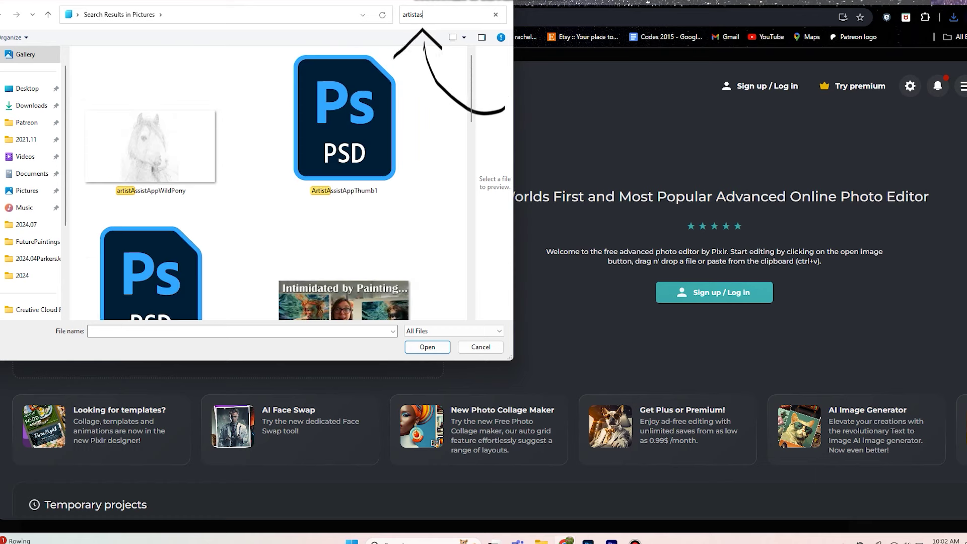
text(s)
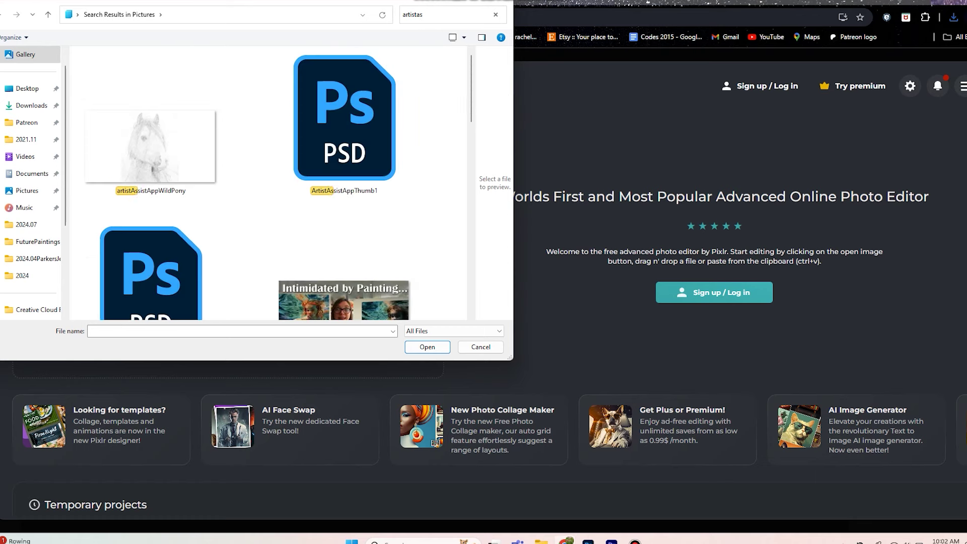
click(151, 146)
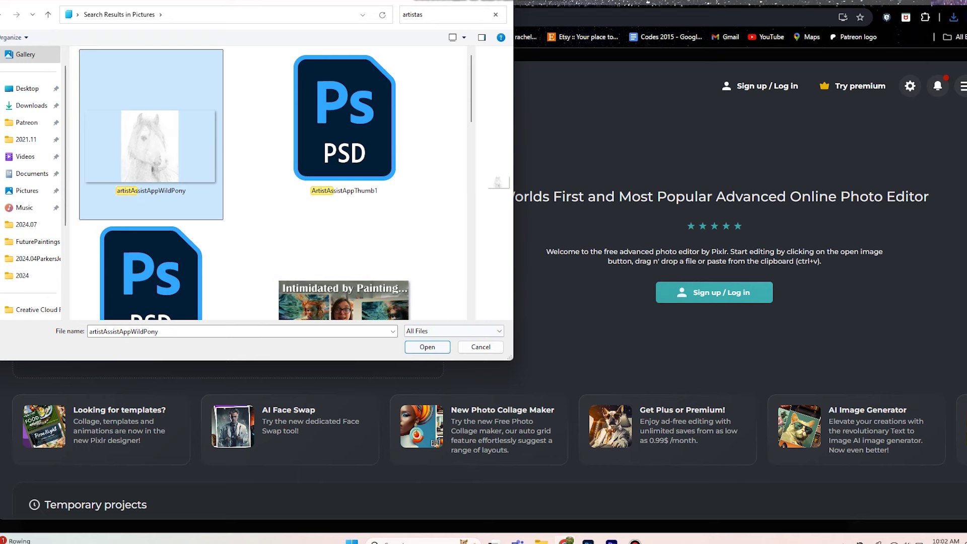
click(427, 347)
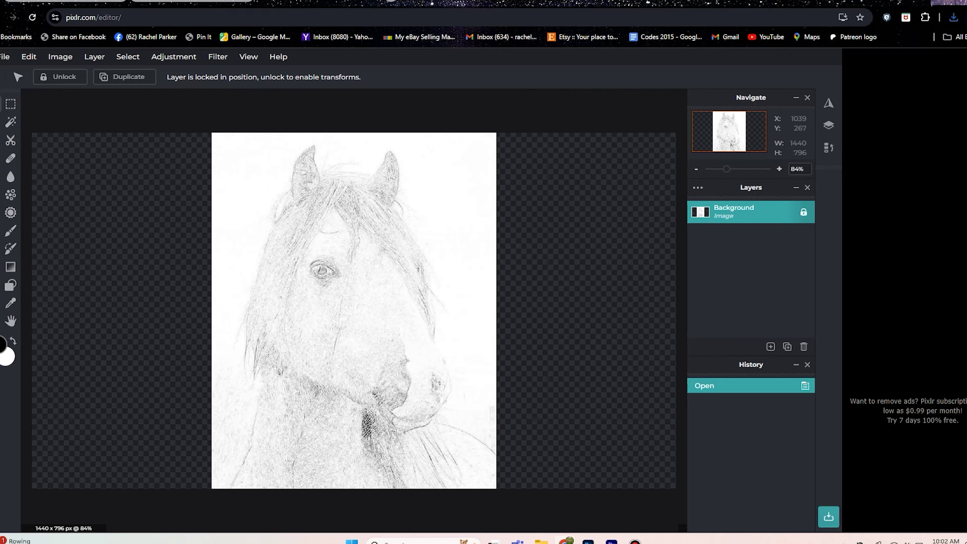
Step: Try darkening the pony outline with Levels by setting the midtones to 6.1 and lowering the white point
key(ctrl+l)
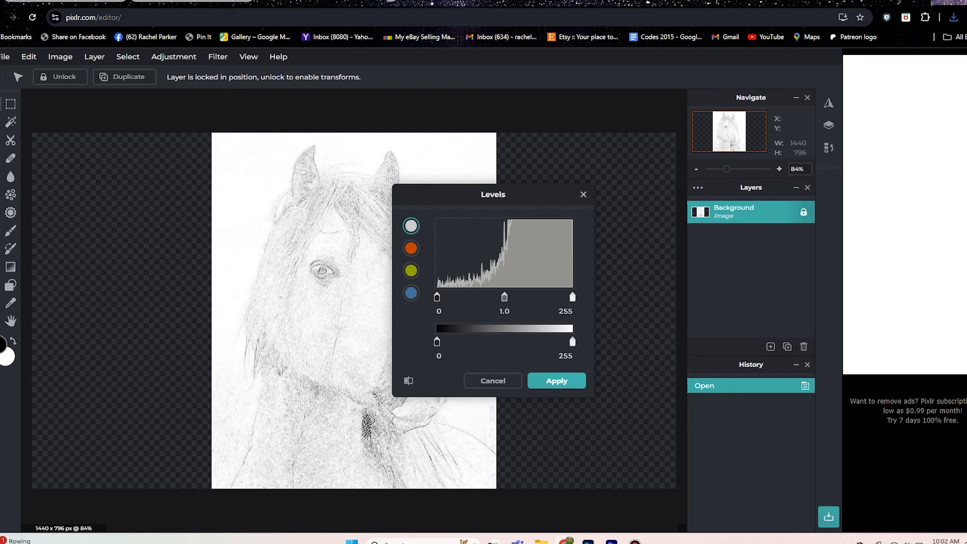
drag(493, 194, 597, 177)
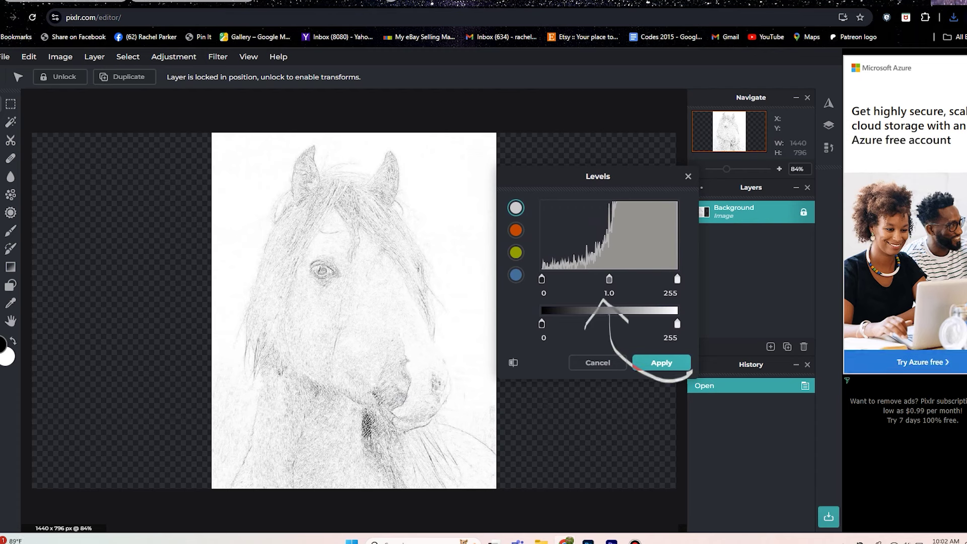
drag(609, 279, 651, 279)
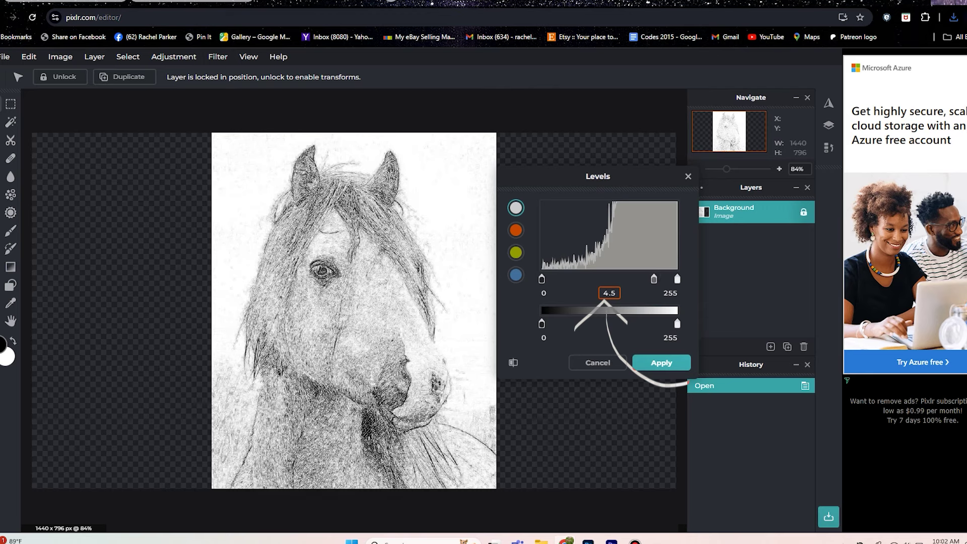
drag(651, 279, 663, 279)
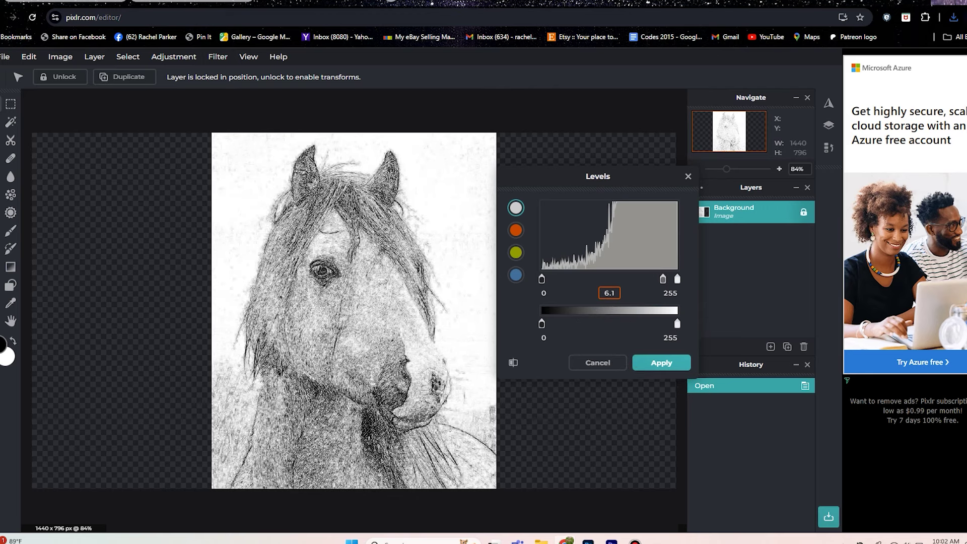
drag(676, 279, 664, 279)
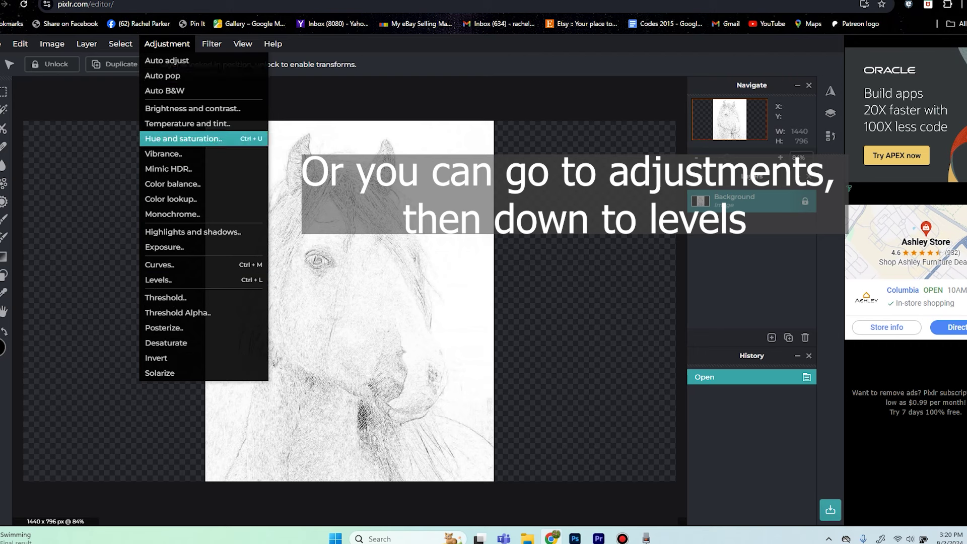
Step: Adjust the outline's Levels to a black point of 217, midtones of 0.2 and a white point of 227
click(158, 280)
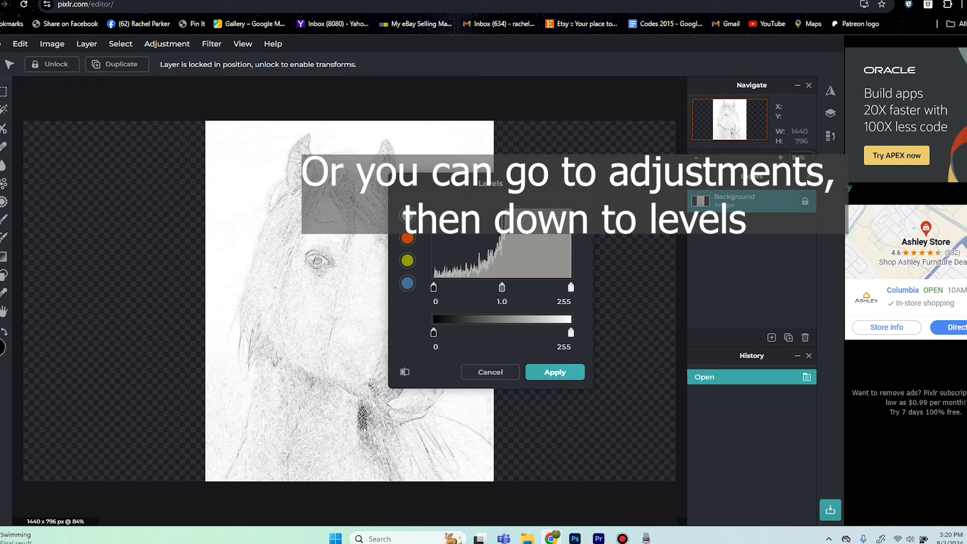
drag(433, 287, 549, 287)
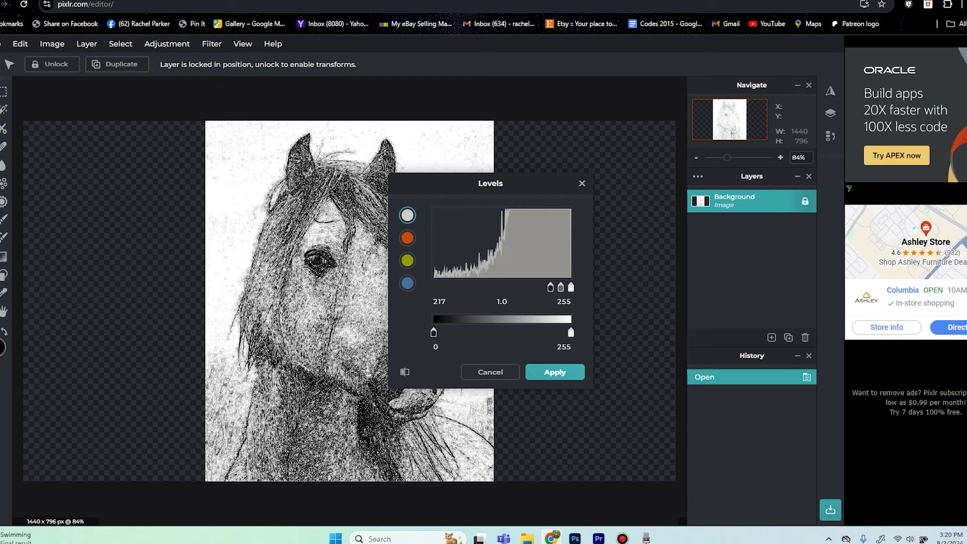
drag(524, 183, 642, 182)
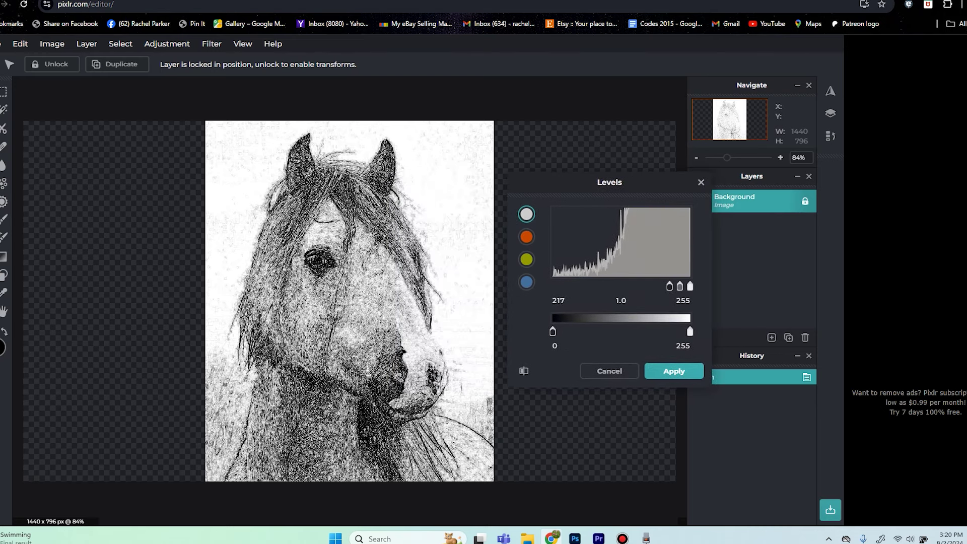
drag(680, 286, 671, 286)
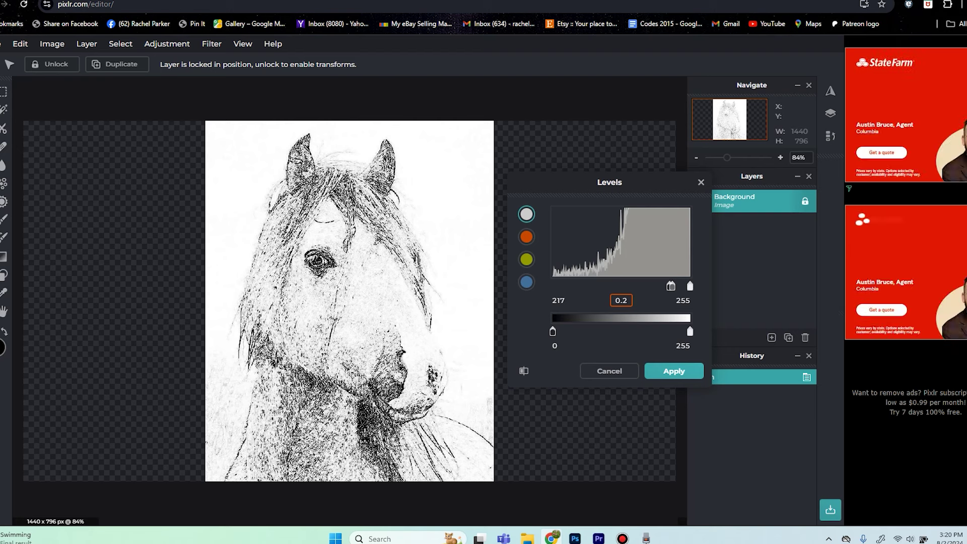
drag(690, 286, 673, 286)
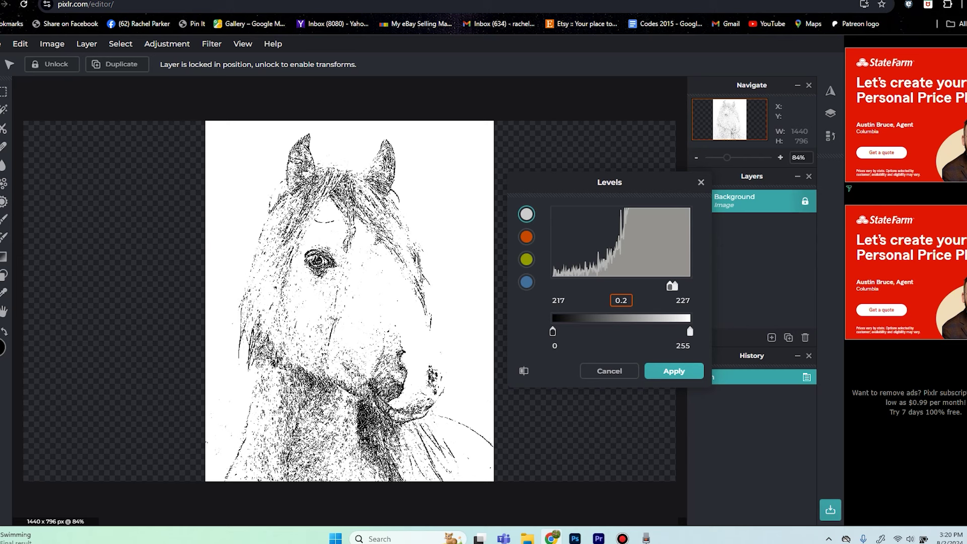
mouse_move(672, 286)
mouse_down()
mouse_move(690, 286)
mouse_move(671, 285)
mouse_up()
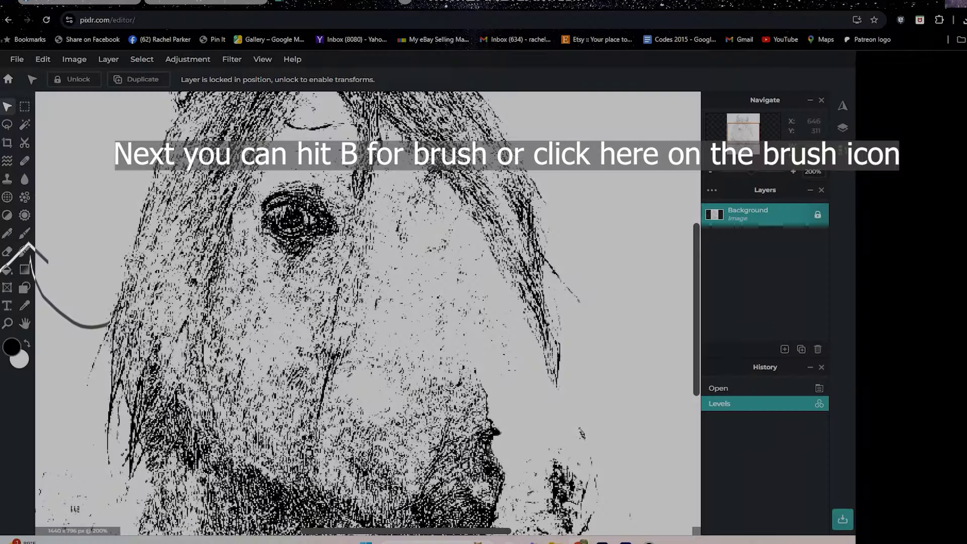
Step: Choose the Brush tool and set its softness to 0% and its size to 16 px
key(b)
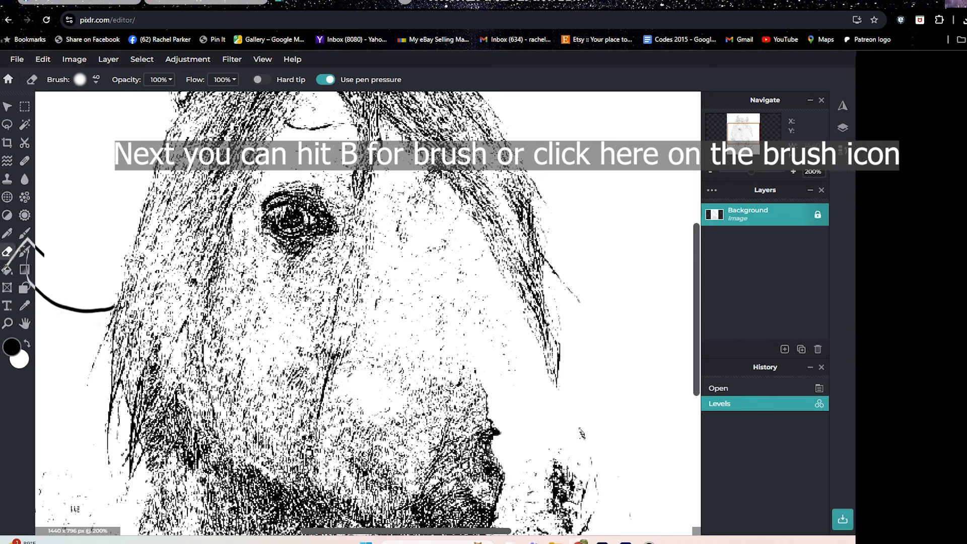
click(80, 80)
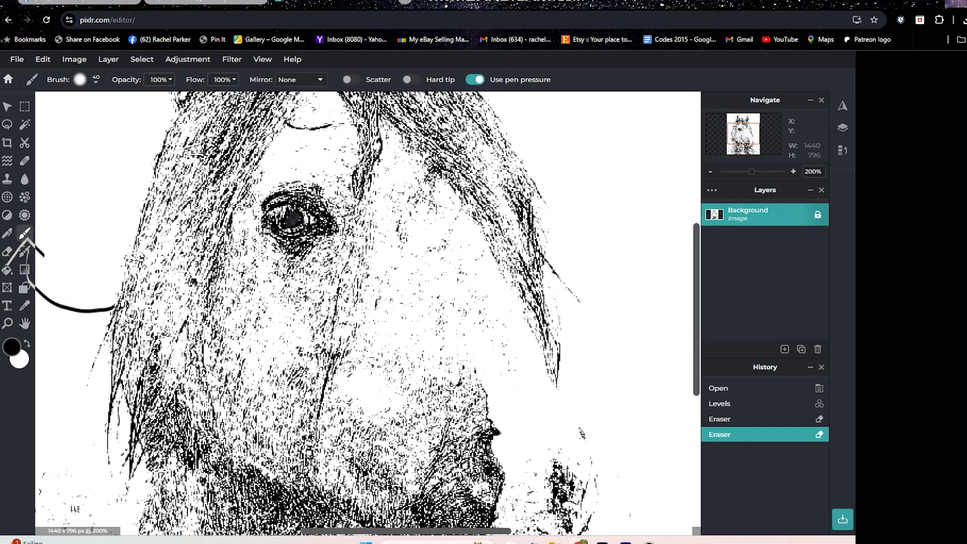
click(80, 80)
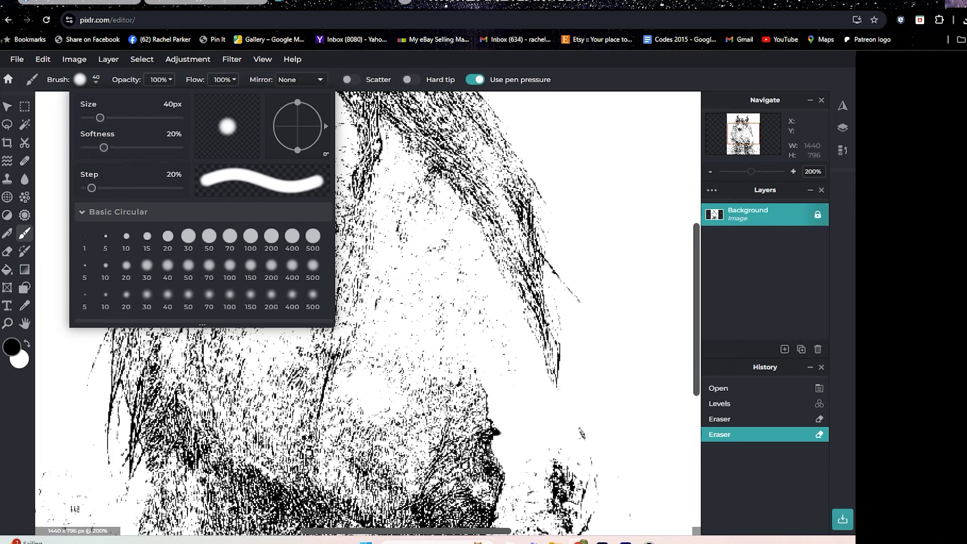
drag(103, 147, 85, 148)
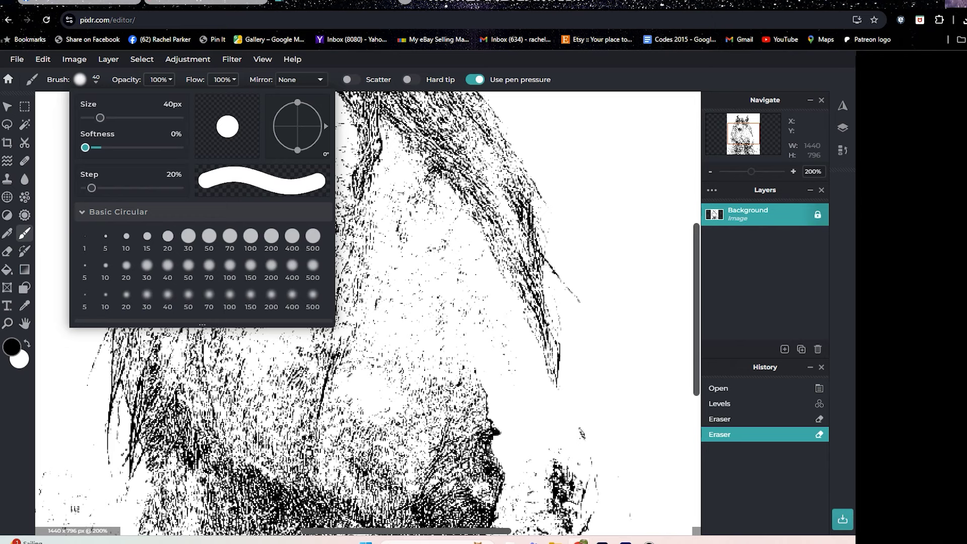
drag(100, 118, 91, 118)
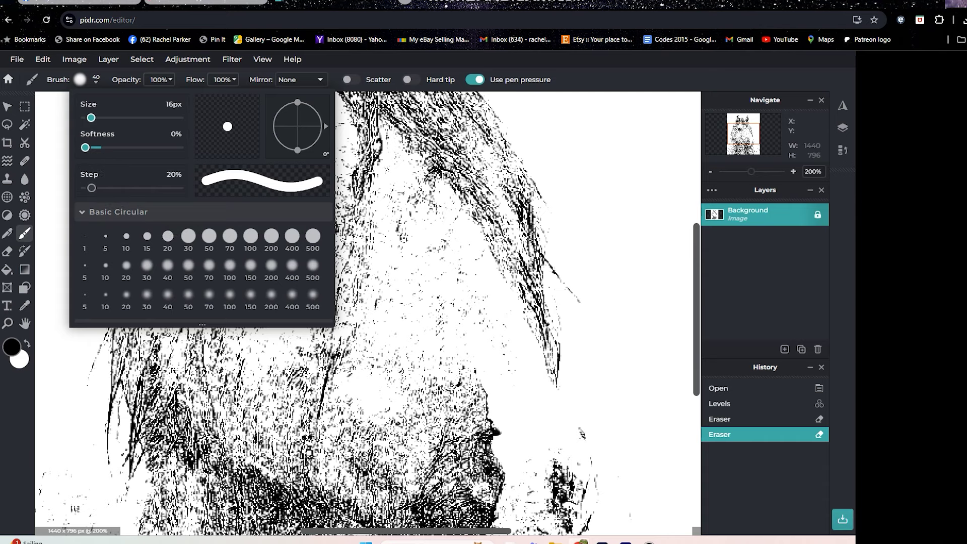
key(Escape)
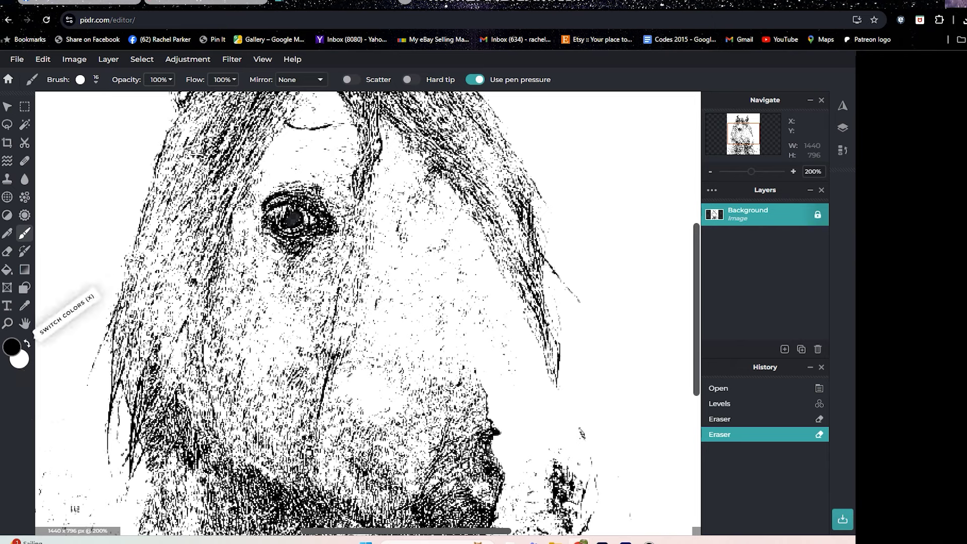
Step: Swap the brush colour to white and set the brush size to 10 px
key(x)
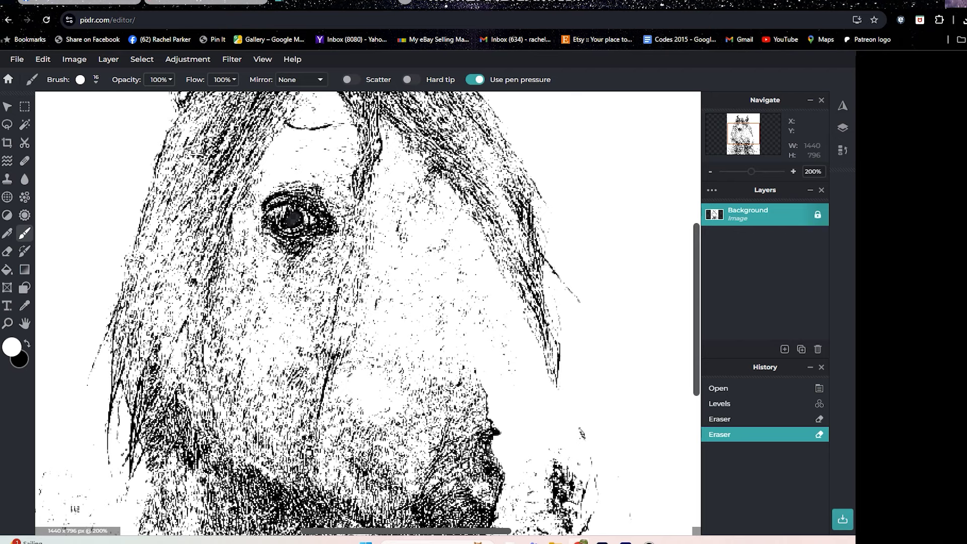
click(83, 79)
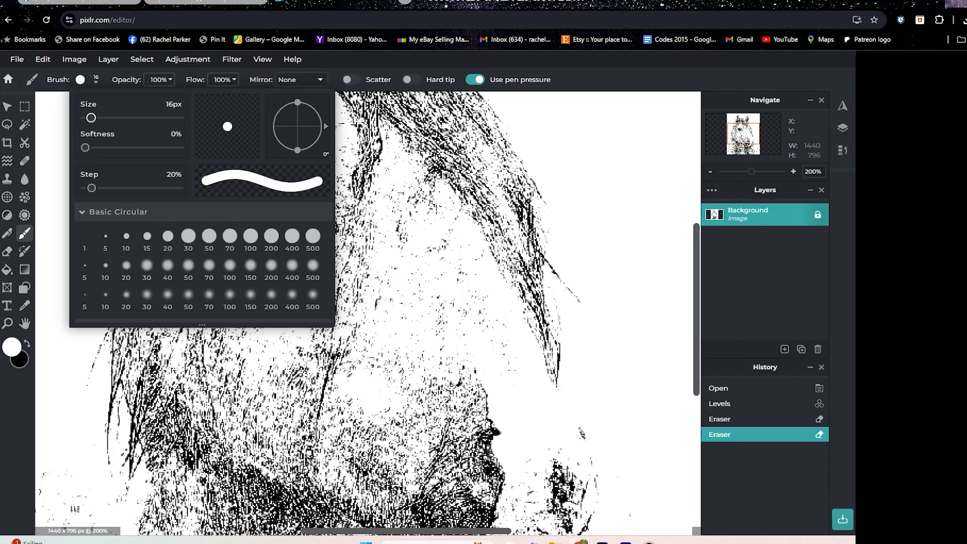
mouse_move(189, 199)
mouse_down()
mouse_move(101, 126)
mouse_move(125, 147)
mouse_up()
drag(90, 117, 85, 117)
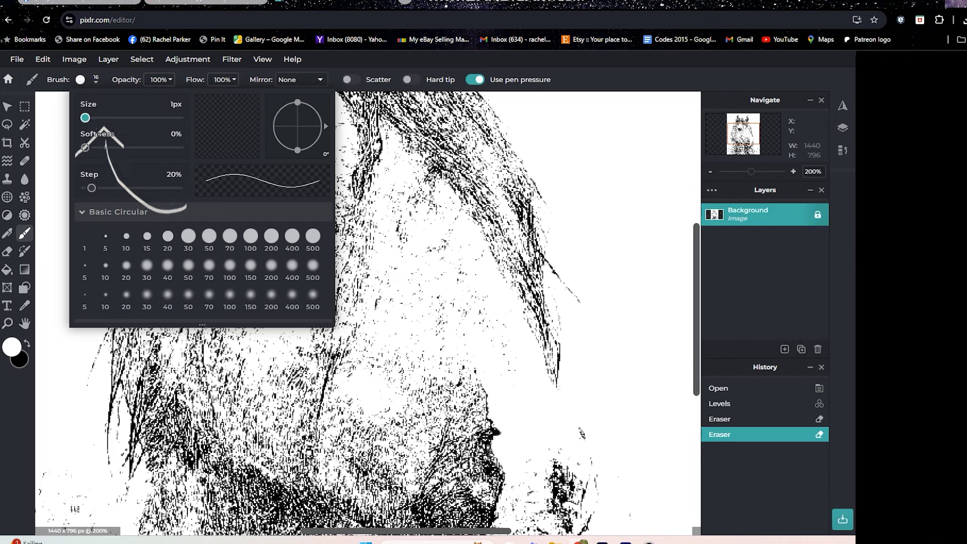
click(168, 104)
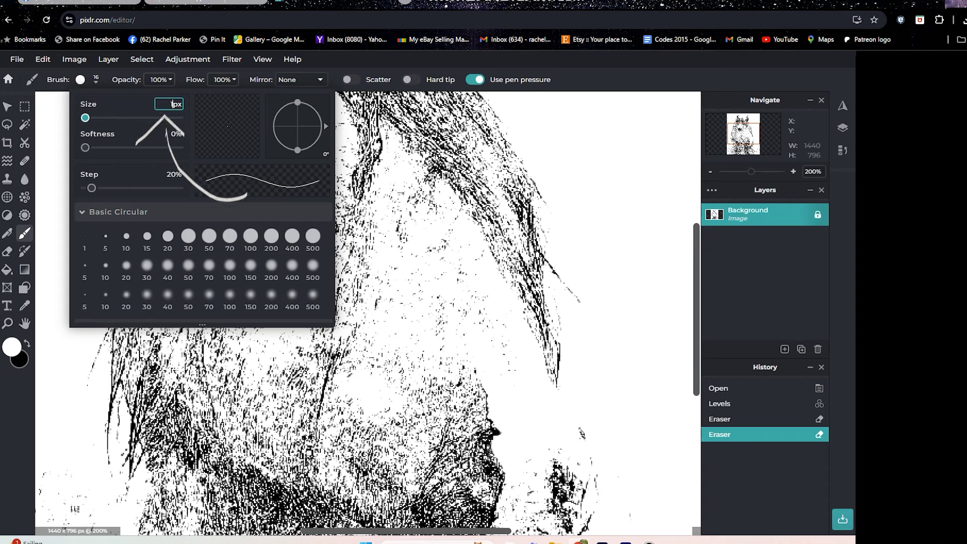
text(10)
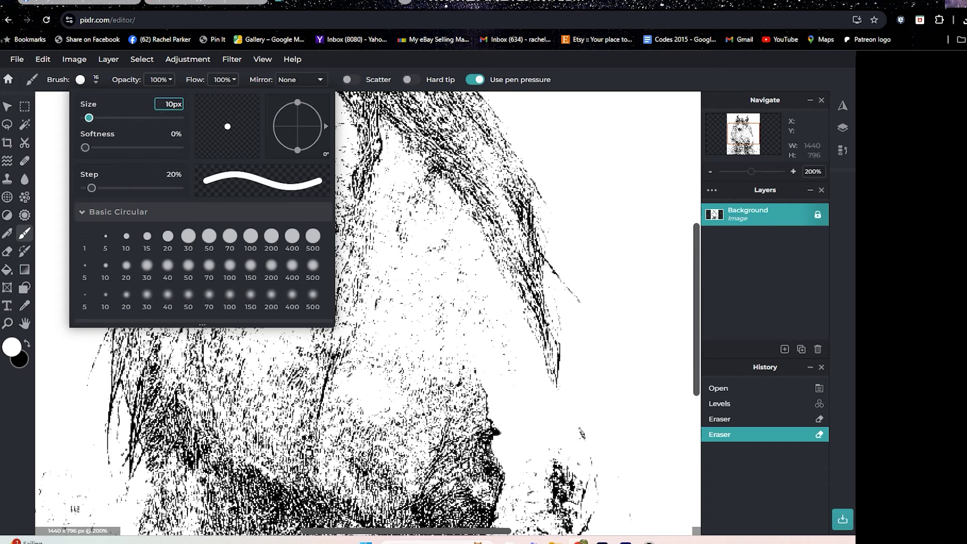
key(Return)
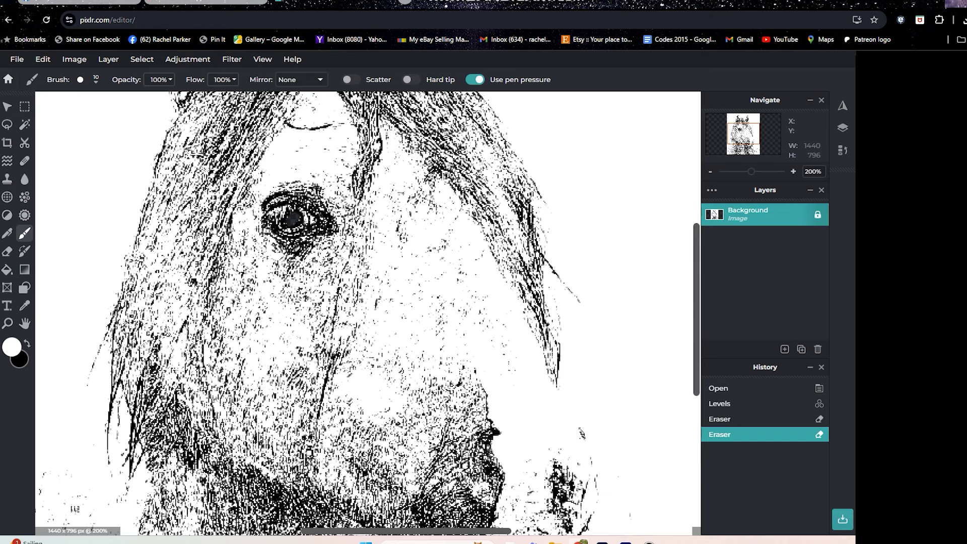
Step: Paint the centre of the pony's eye white with a few dabs, and swap the brush colour back to black
click(294, 218)
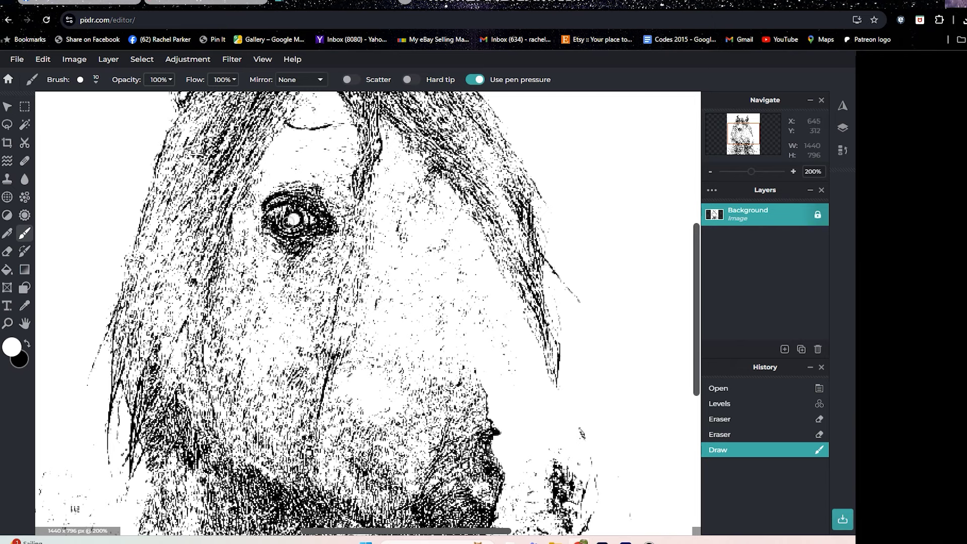
click(288, 222)
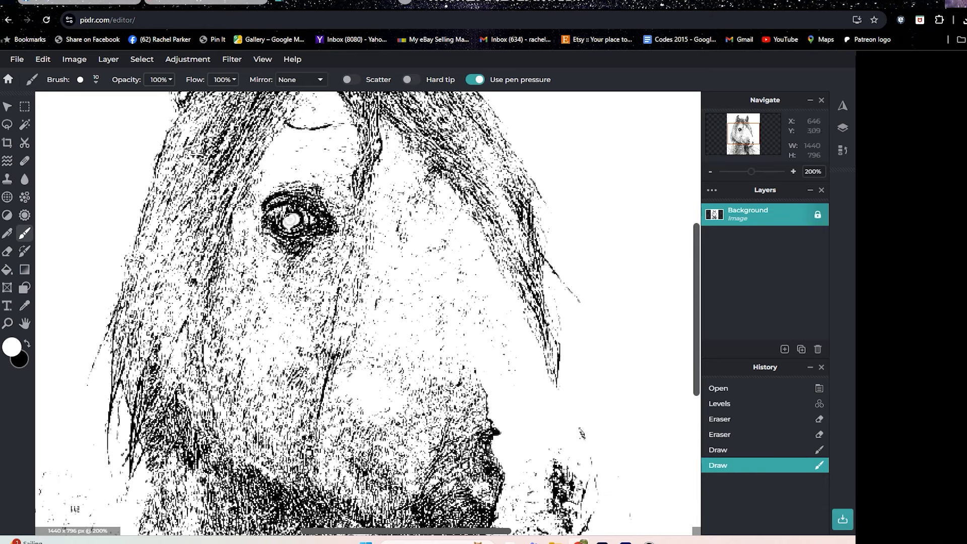
click(291, 222)
key(x)
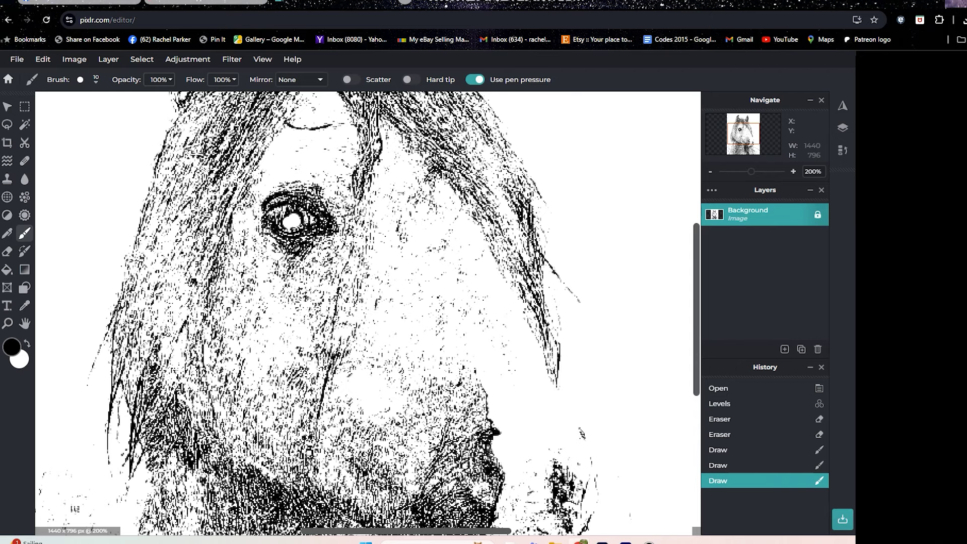
Step: Set the brush size to 2 px
click(80, 80)
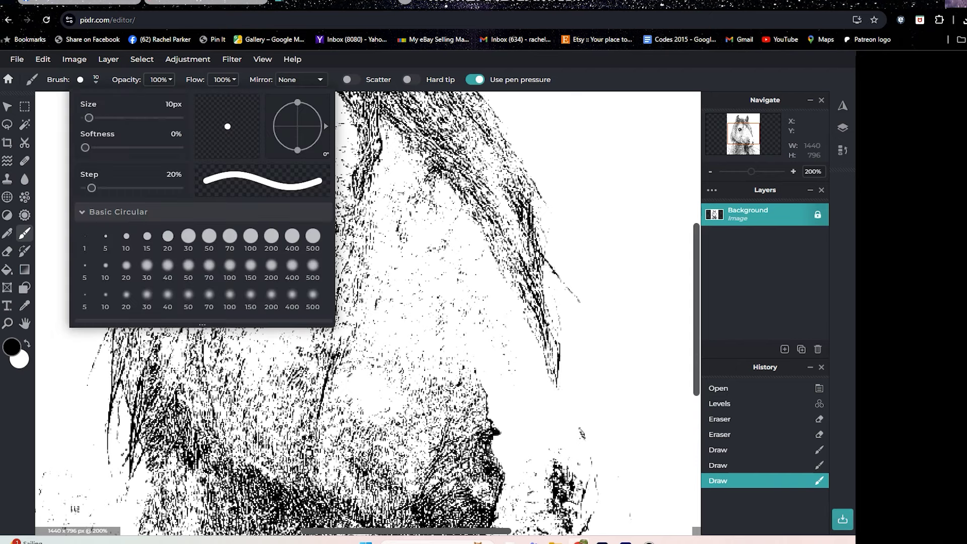
click(170, 104)
key(BackSpace)
key(BackSpace)
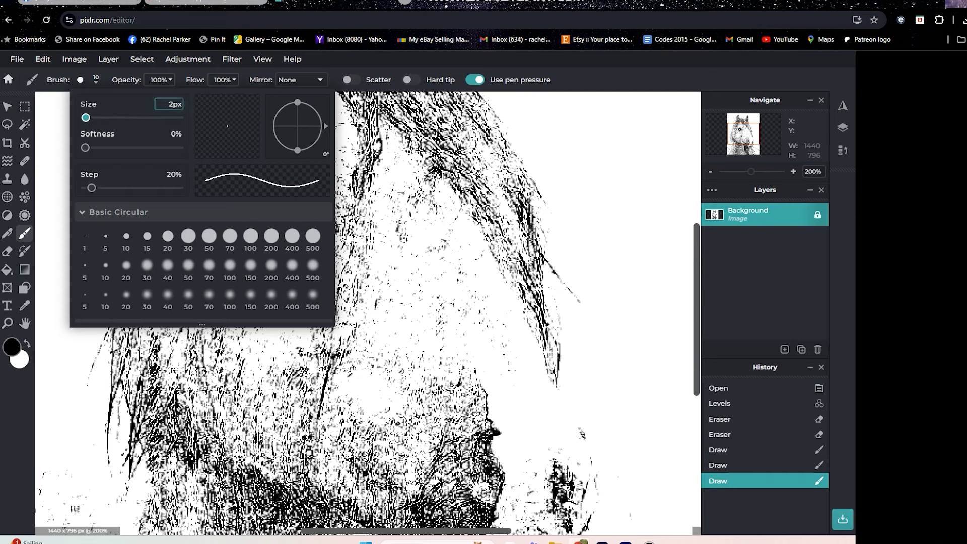
key(Return)
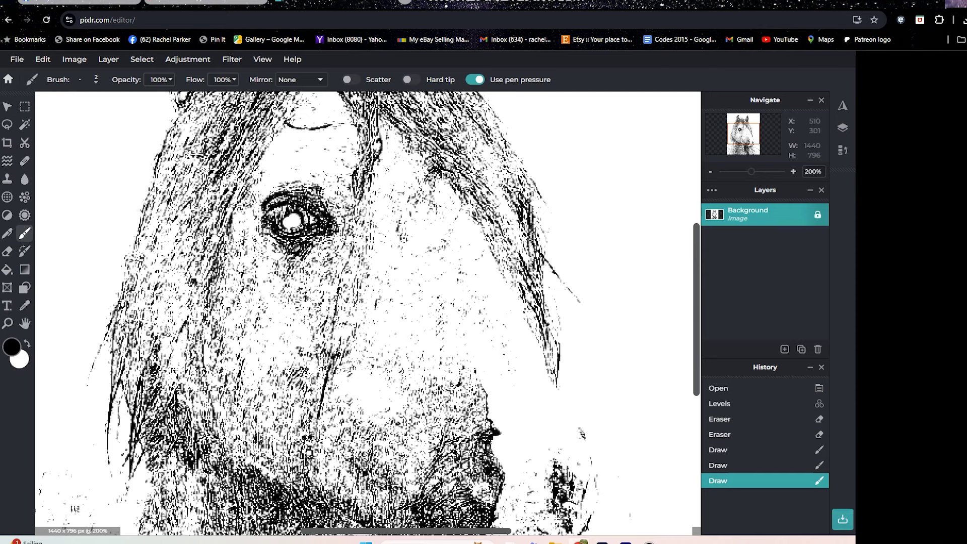
Step: Trace the outer edge of the pony's mane and the face profile from the forelock down around the muzzle in black
drag(130, 260, 101, 354)
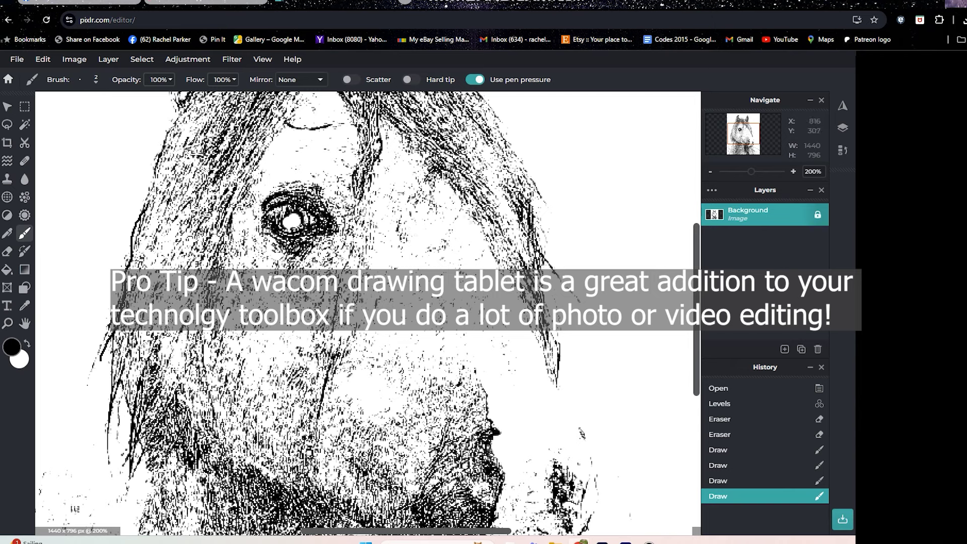
drag(473, 220, 497, 248)
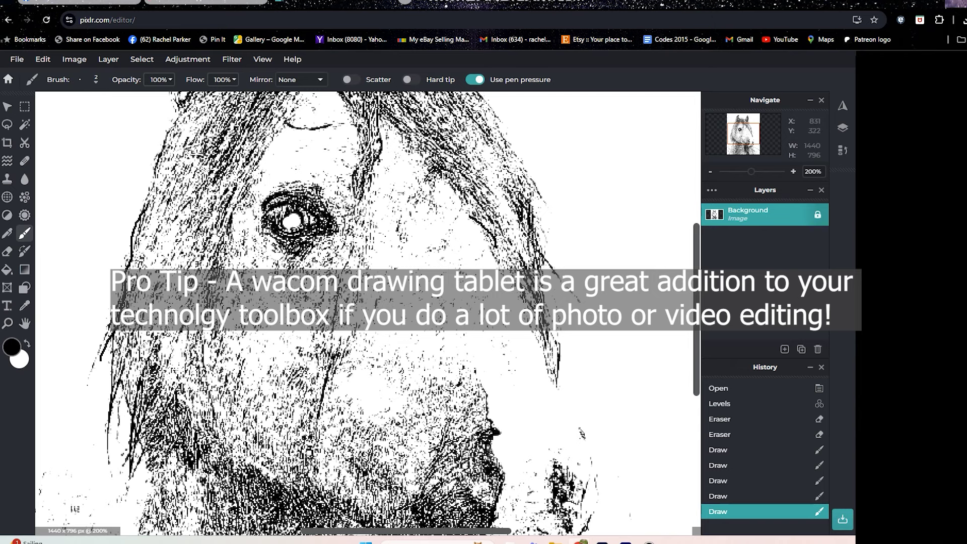
mouse_move(487, 236)
mouse_down()
mouse_move(578, 418)
mouse_move(599, 486)
mouse_move(594, 514)
mouse_up()
Step: Trace the back line beyond the muzzle and the outer edge of the neck in black
scroll(368, 313, up, 5)
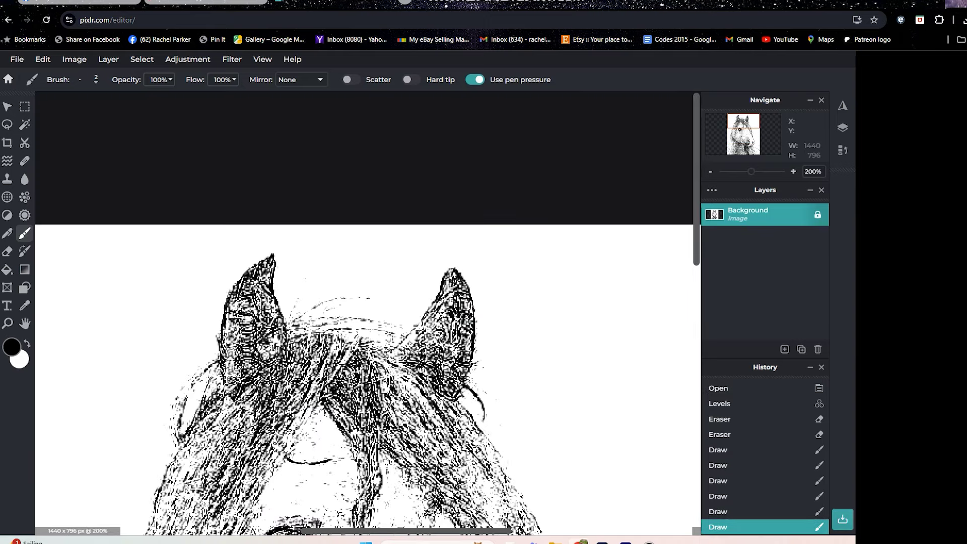
scroll(368, 312, down, 10)
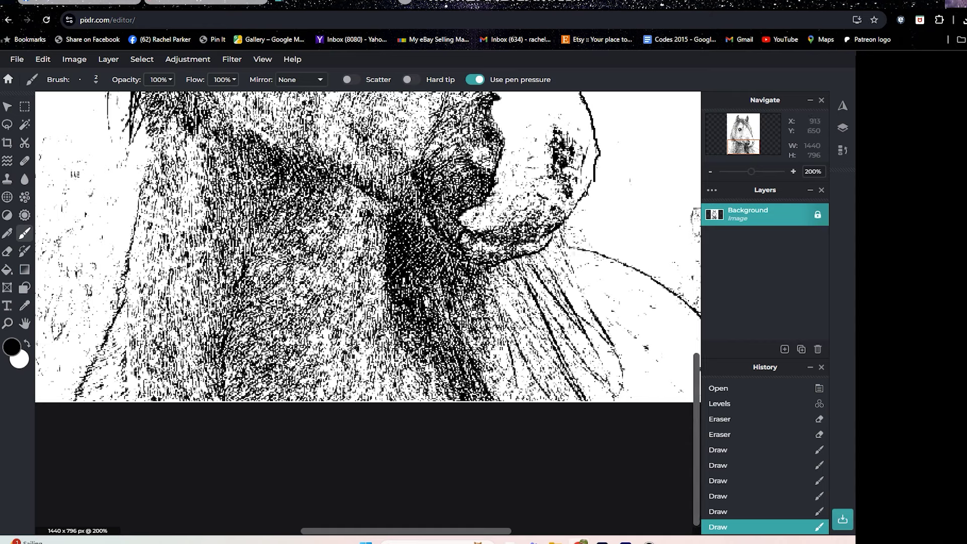
mouse_move(573, 247)
mouse_down()
mouse_move(649, 275)
mouse_move(691, 313)
mouse_up()
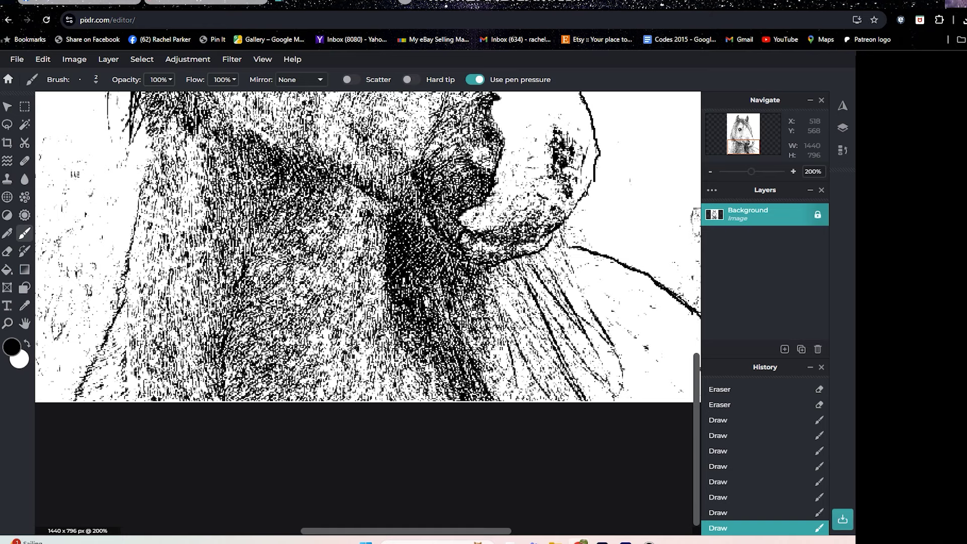
drag(149, 162, 119, 301)
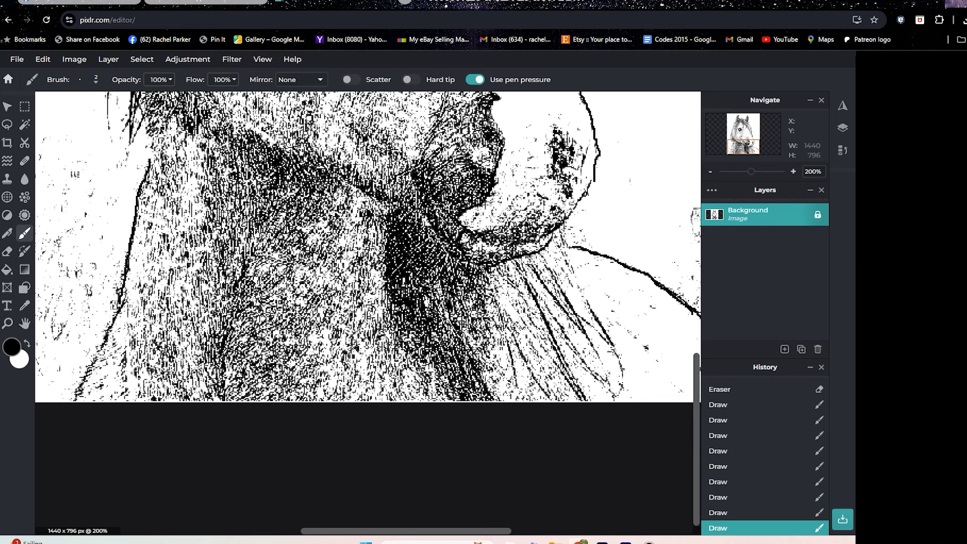
Step: Swap the brush colour to white and set the brush size to 450 px
click(28, 344)
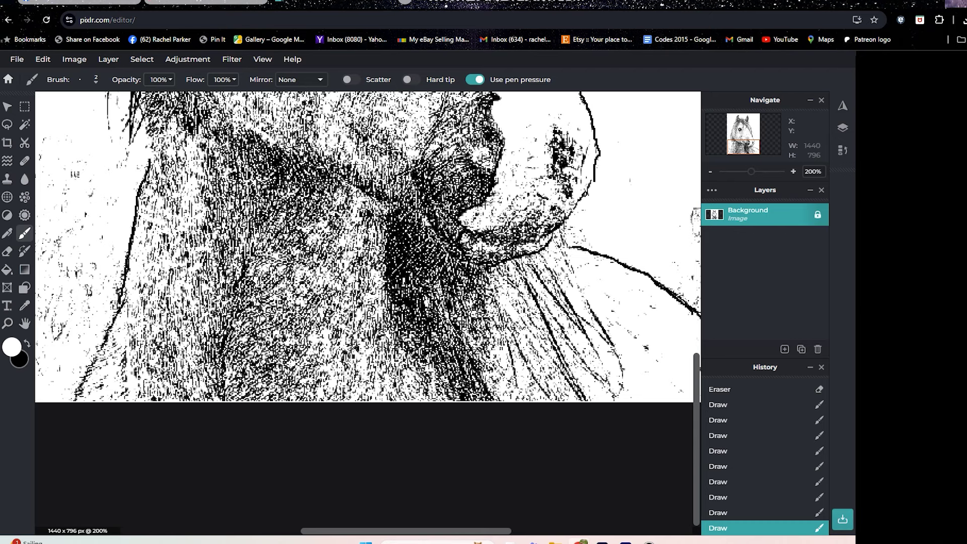
click(88, 79)
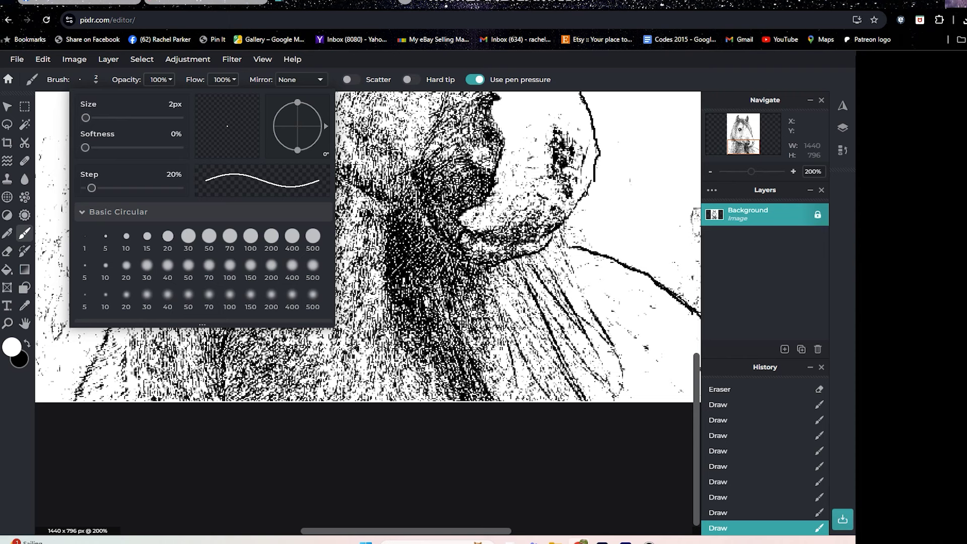
drag(86, 117, 101, 118)
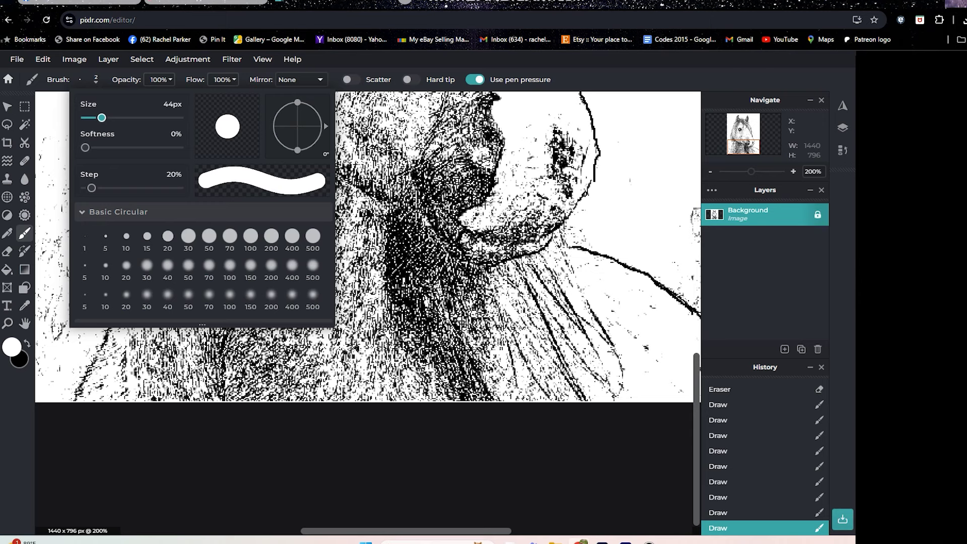
drag(101, 118, 124, 118)
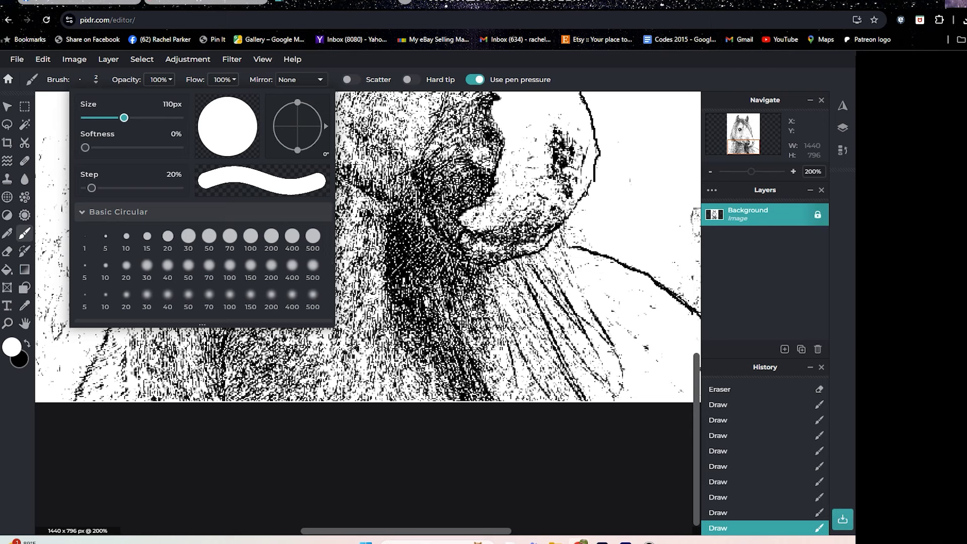
drag(124, 118, 145, 118)
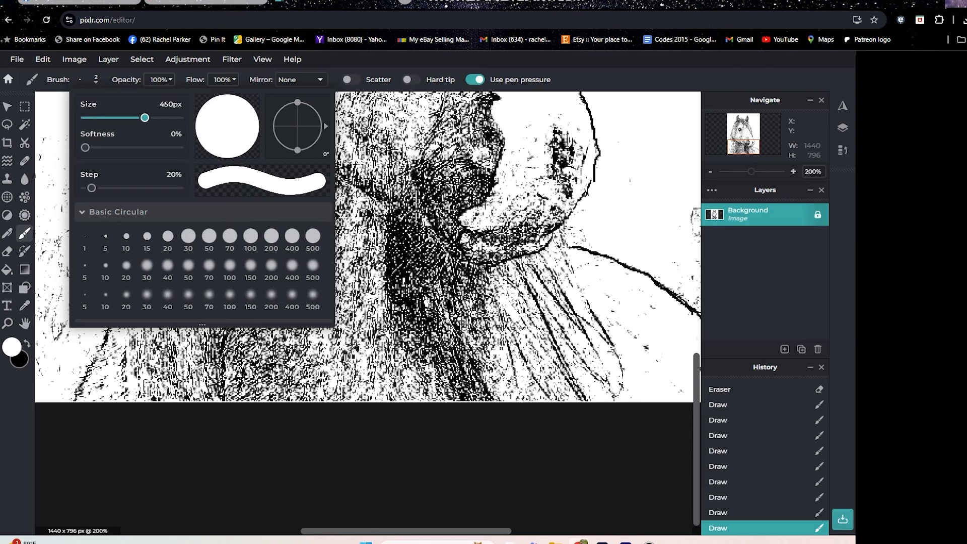
key(Escape)
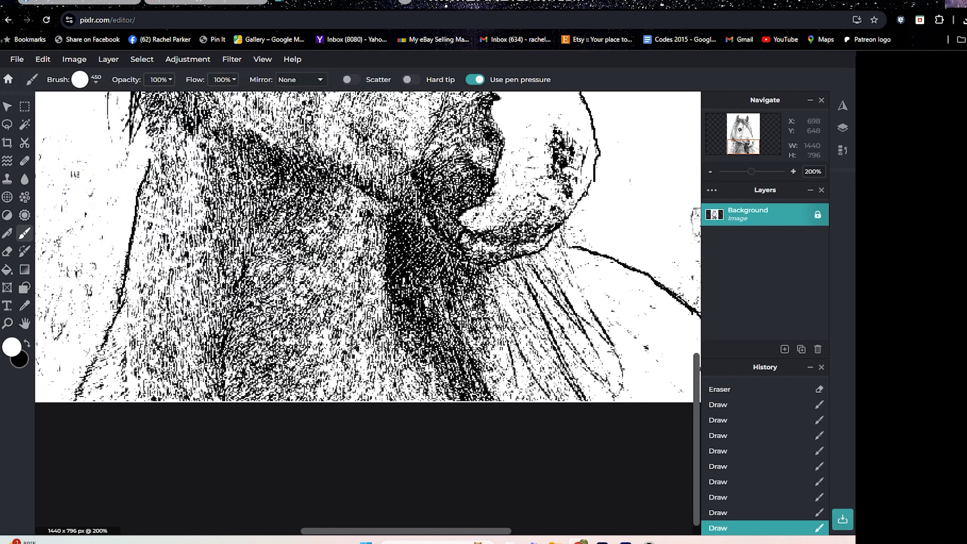
Step: Try a large white stroke over the neck, undo it and reduce the brush size to 70 px
drag(360, 253, 337, 254)
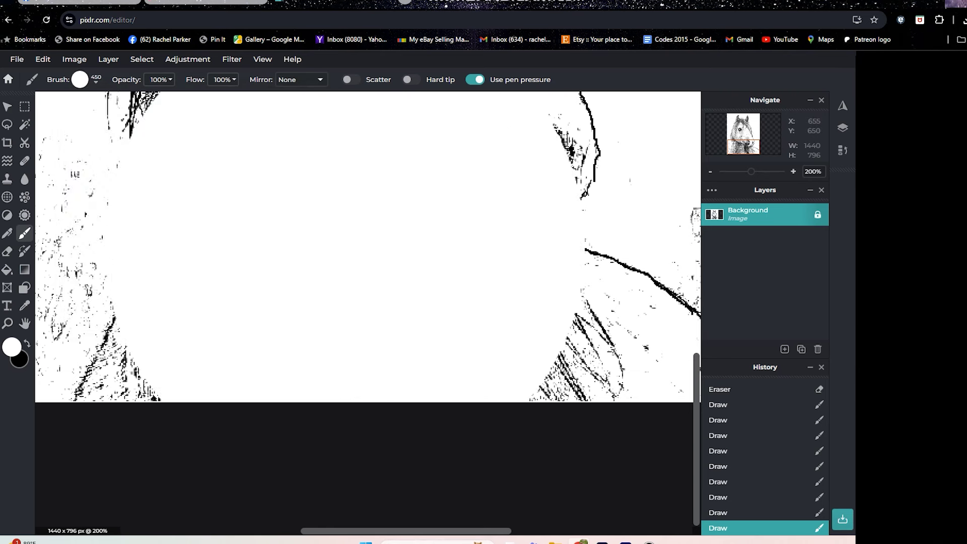
right_click(292, 252)
click(315, 230)
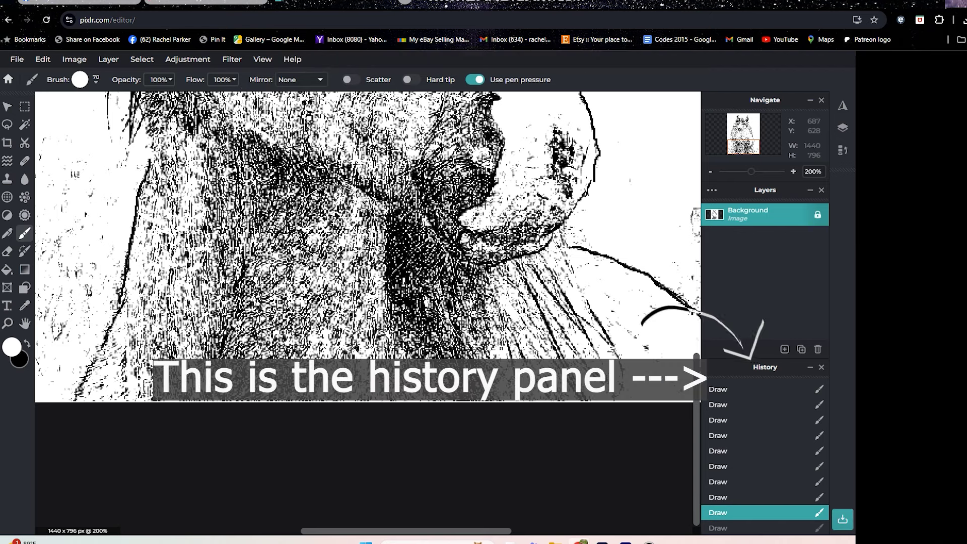
Step: Paint the neck shading below the jaw and the background specks beside the neck white, preserving the traced neck outline
click(333, 223)
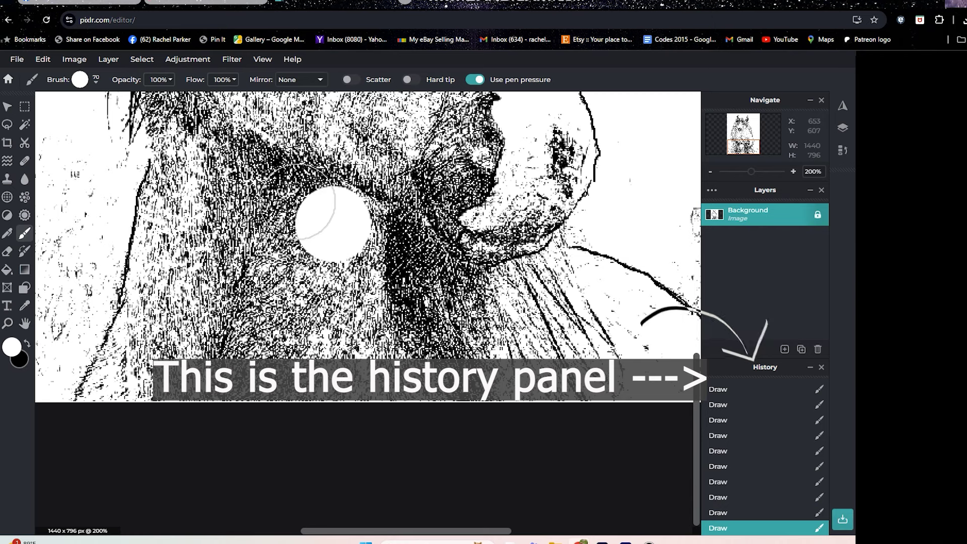
click(298, 203)
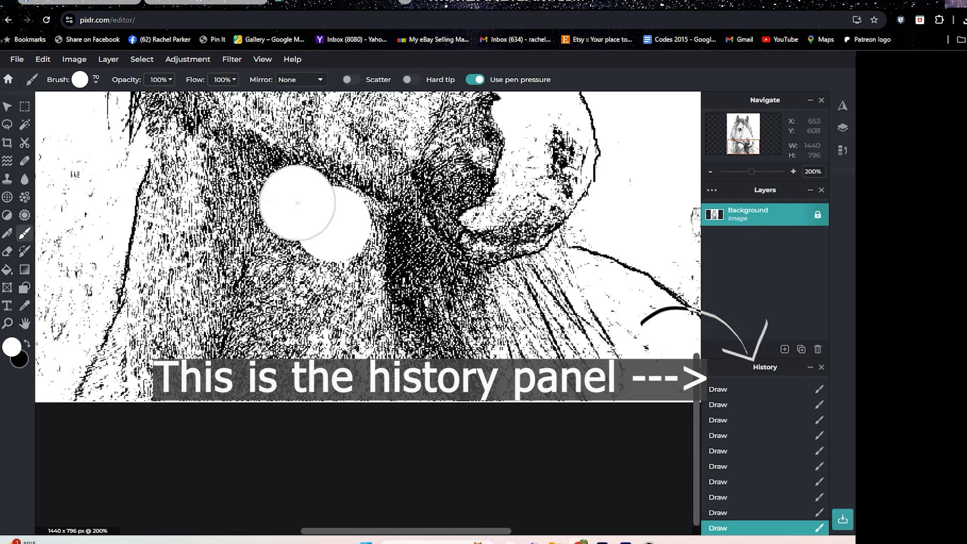
click(250, 189)
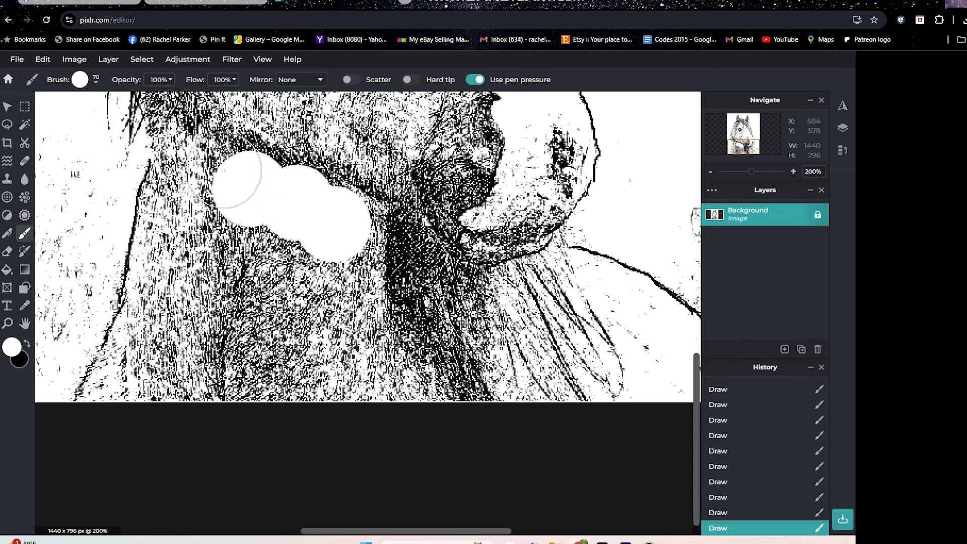
click(219, 169)
mouse_move(218, 169)
mouse_down()
mouse_move(204, 312)
mouse_move(222, 257)
mouse_move(239, 325)
mouse_move(254, 259)
mouse_move(269, 310)
mouse_move(289, 282)
mouse_move(301, 307)
mouse_move(294, 248)
mouse_move(324, 301)
mouse_move(340, 247)
mouse_move(342, 333)
mouse_move(355, 374)
mouse_move(335, 315)
mouse_move(365, 367)
mouse_move(361, 377)
mouse_move(297, 326)
mouse_move(270, 367)
mouse_move(244, 326)
mouse_move(233, 368)
mouse_move(219, 365)
mouse_move(184, 188)
mouse_move(163, 324)
mouse_move(128, 382)
mouse_move(325, 390)
mouse_move(252, 389)
mouse_up()
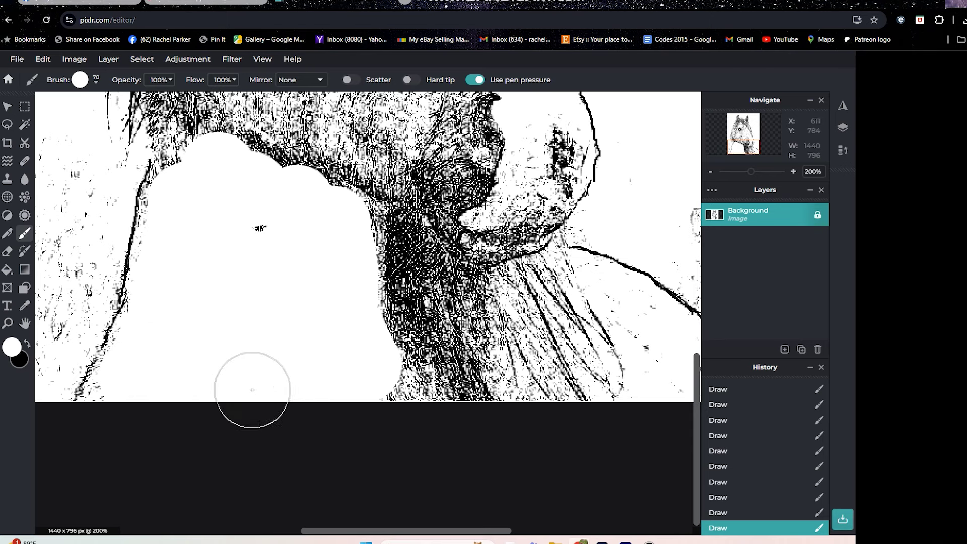
mouse_move(74, 261)
mouse_down()
mouse_move(86, 267)
mouse_move(65, 280)
mouse_move(59, 319)
mouse_move(77, 157)
mouse_up()
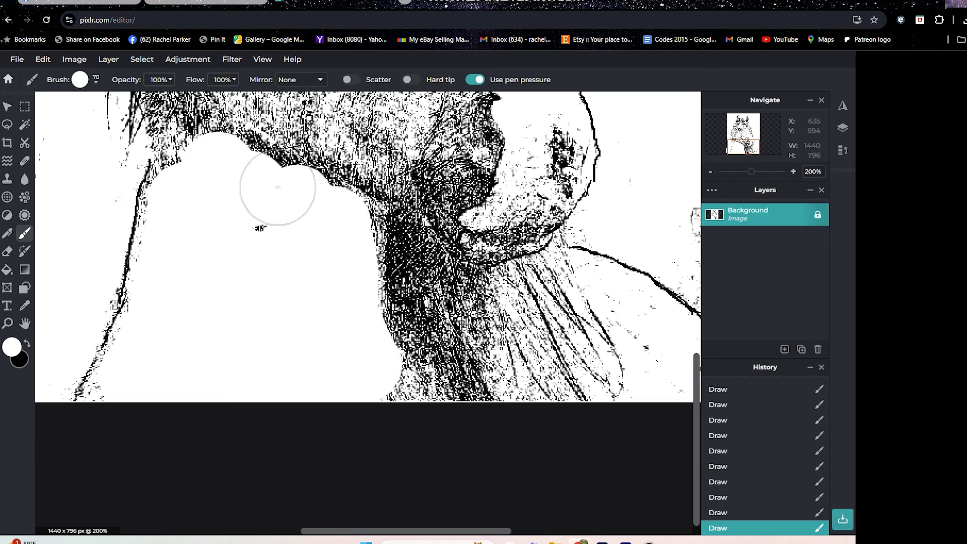
mouse_move(272, 192)
mouse_down()
mouse_move(188, 179)
mouse_move(176, 203)
mouse_up()
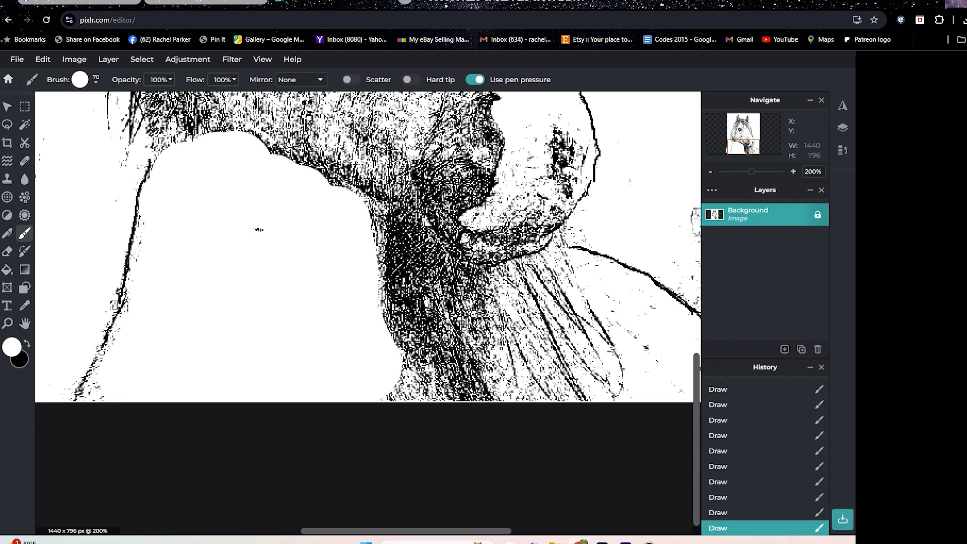
Step: Paint the shading directly below and above the pony's eye white
scroll(368, 312, up, 5)
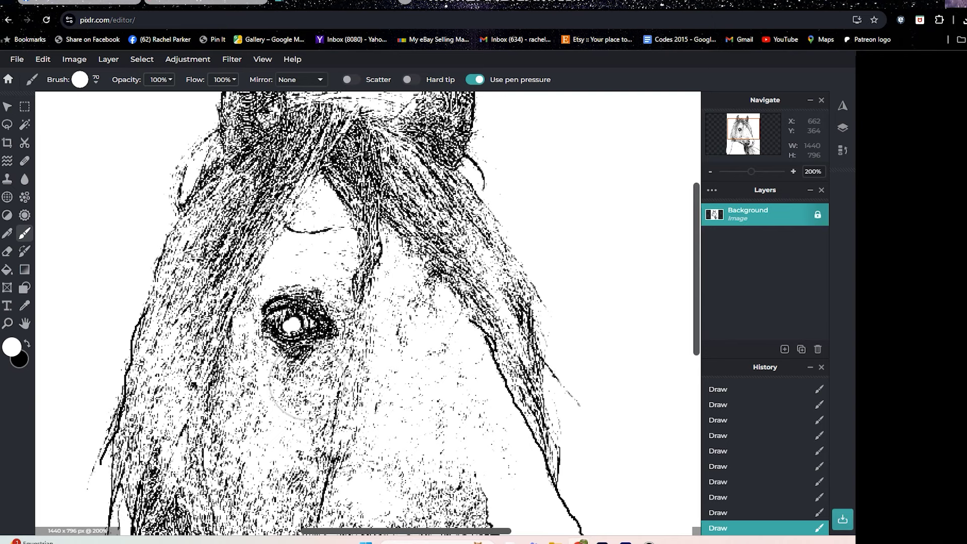
click(306, 382)
mouse_move(306, 382)
mouse_down()
mouse_move(271, 385)
mouse_move(262, 375)
mouse_move(327, 372)
mouse_up()
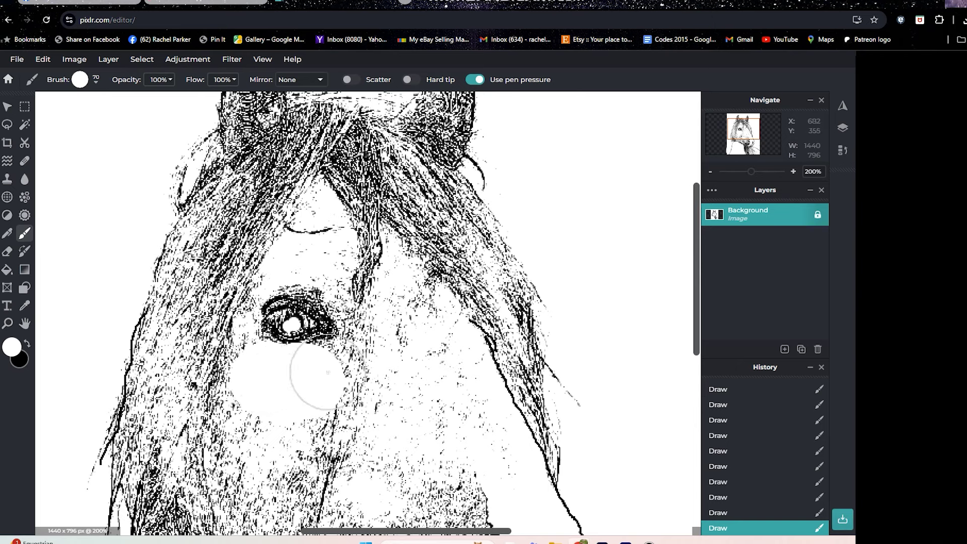
drag(327, 372, 327, 371)
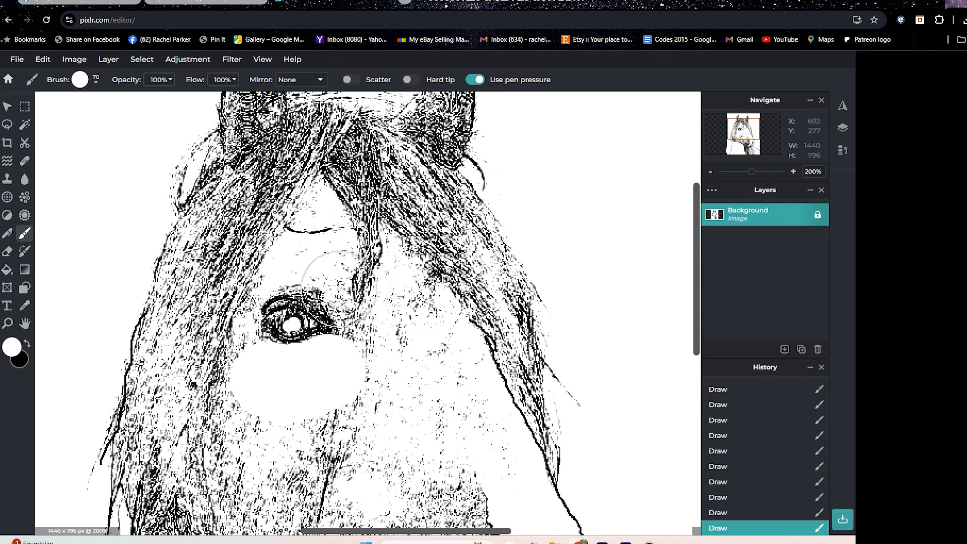
click(338, 289)
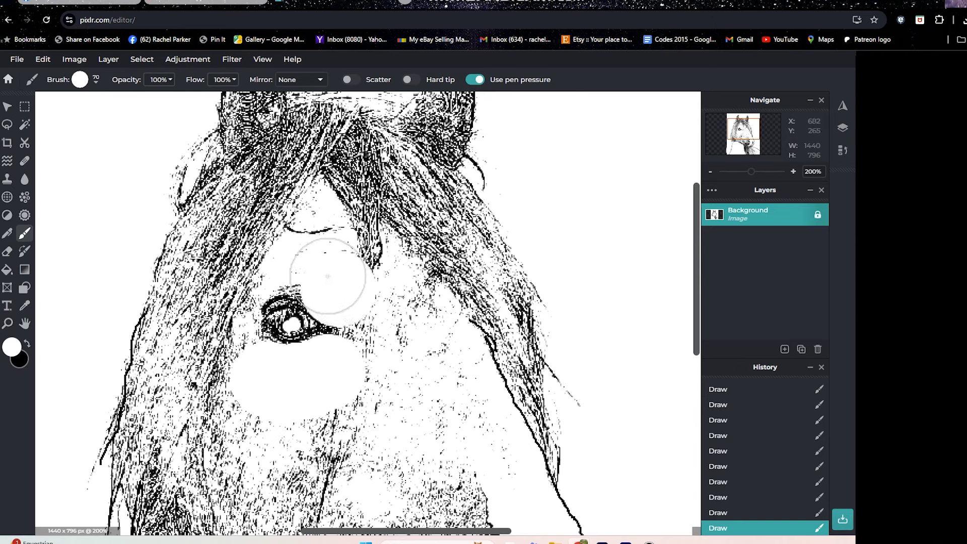
click(321, 274)
click(278, 264)
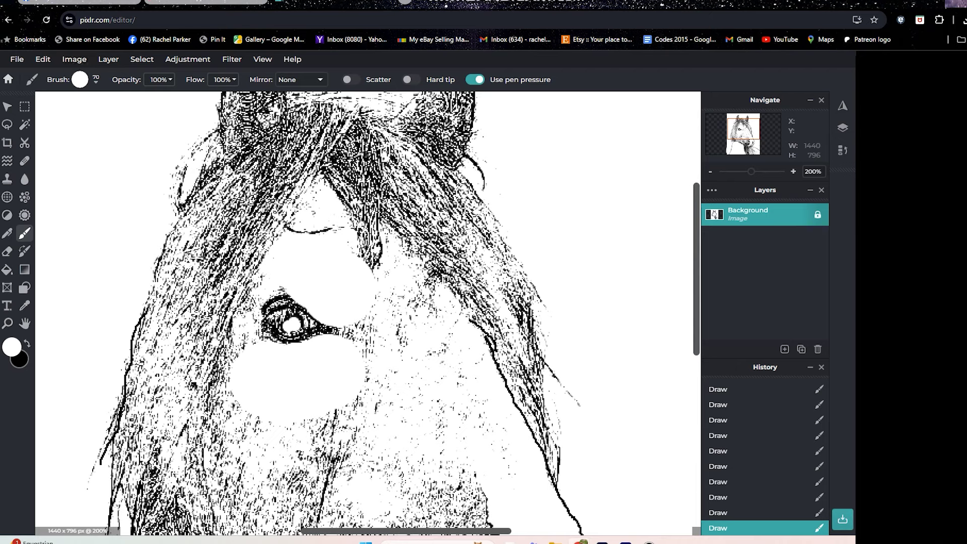
Step: Set the brush size to 30 px and paint away the remaining marks close around the pony's eye
click(79, 79)
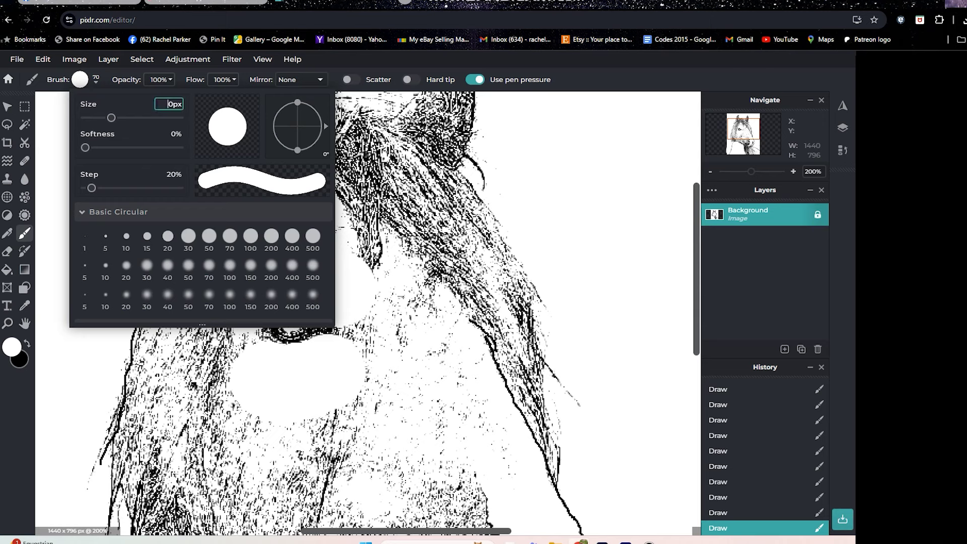
key(BackSpace)
text(3)
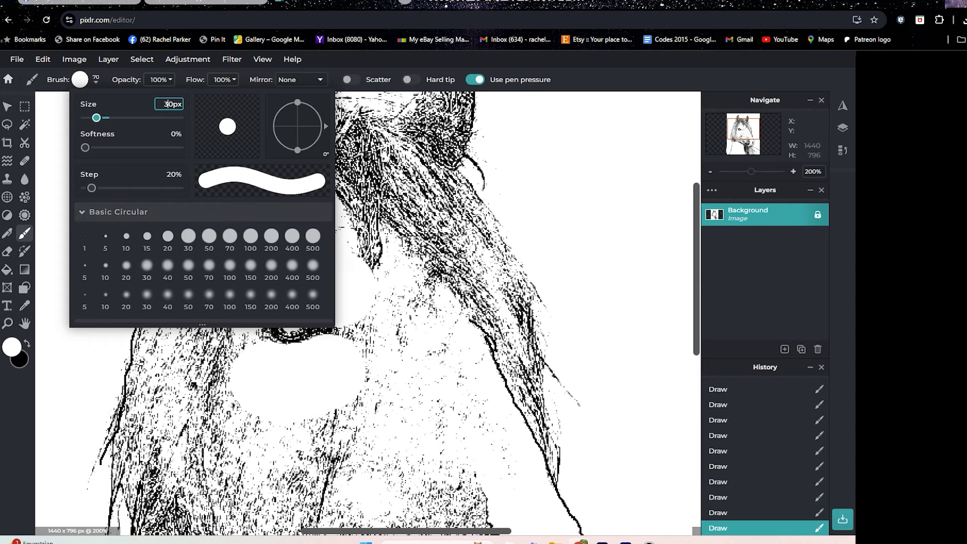
key(Return)
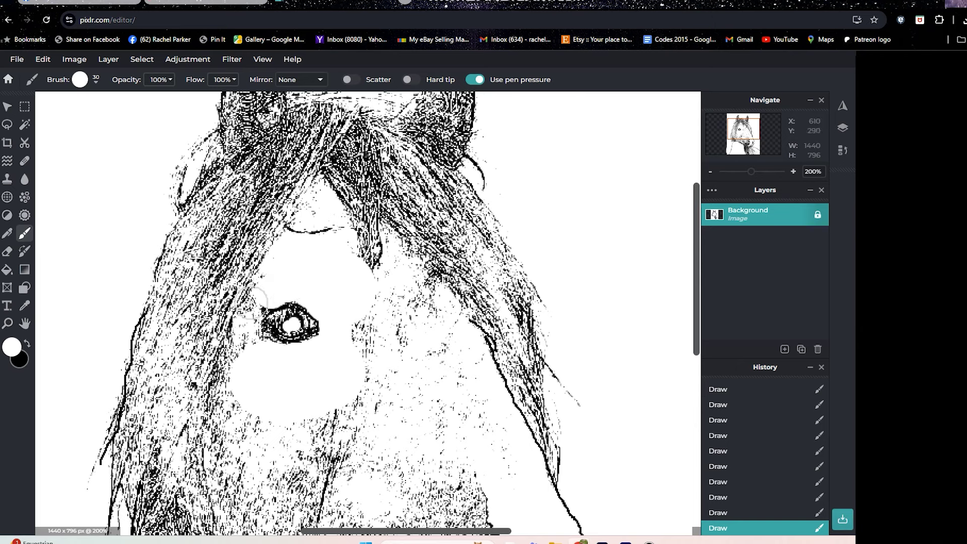
click(253, 302)
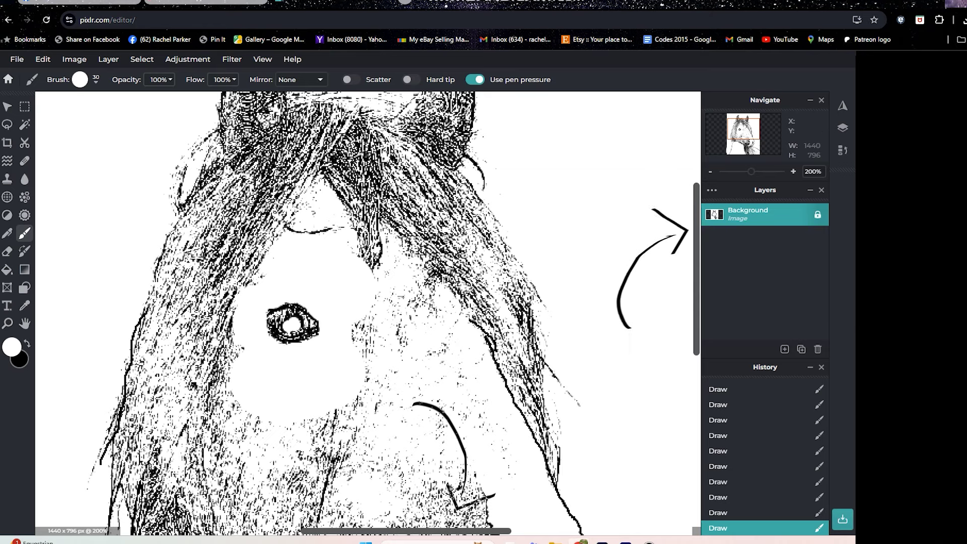
Step: Paint the shading inside the pony's left-hand ear white with the 30 px brush, keeping the ear's dark outline
scroll(368, 312, up, 5)
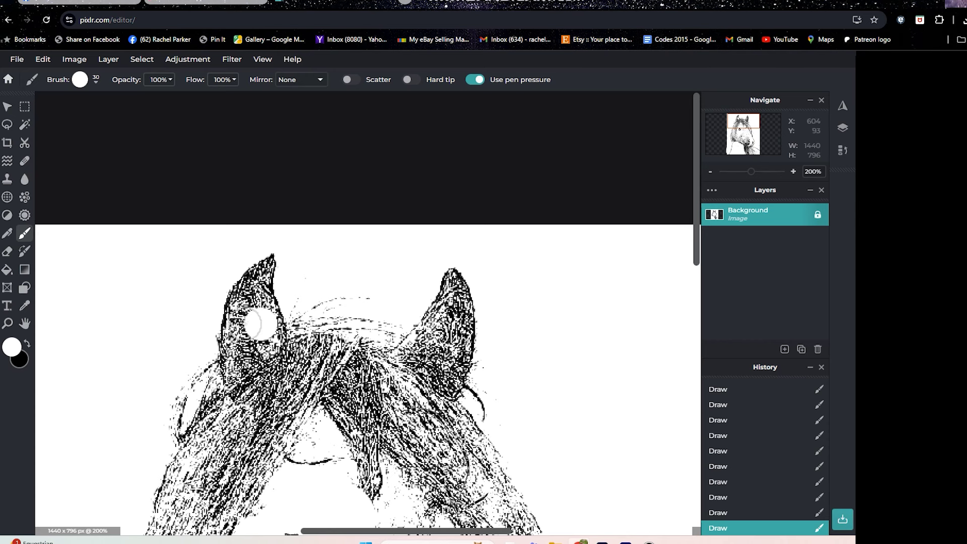
drag(255, 323, 240, 325)
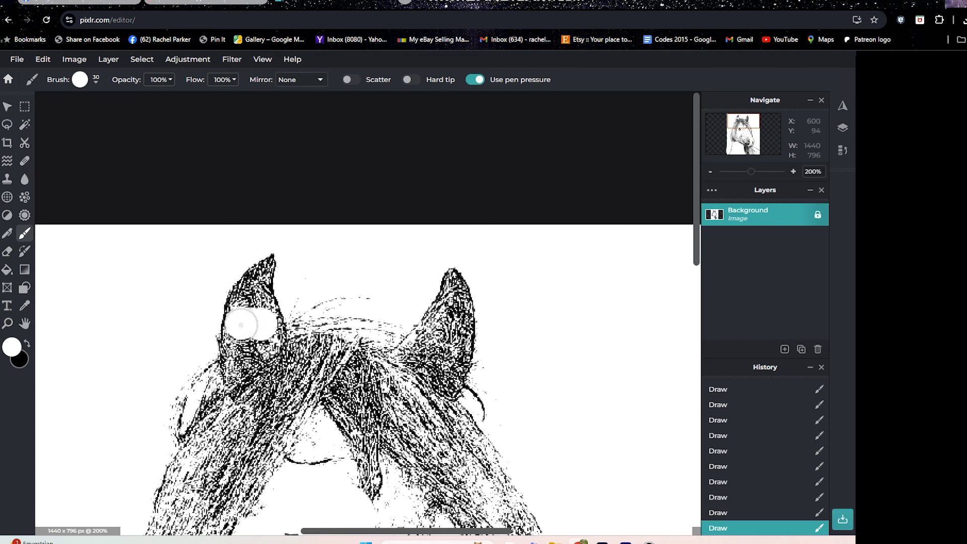
click(235, 348)
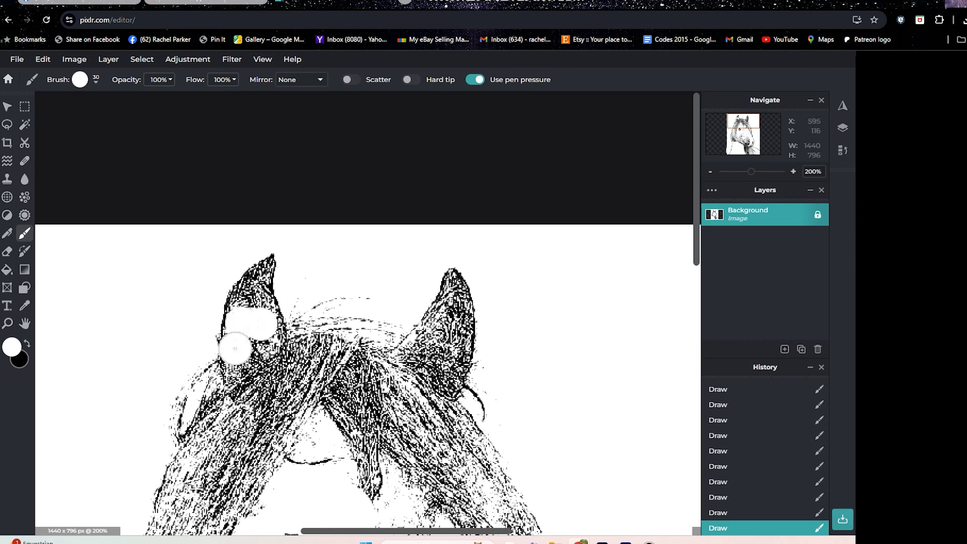
drag(235, 349, 265, 330)
mouse_move(259, 287)
mouse_down()
mouse_move(250, 350)
mouse_move(239, 358)
mouse_move(264, 341)
mouse_up()
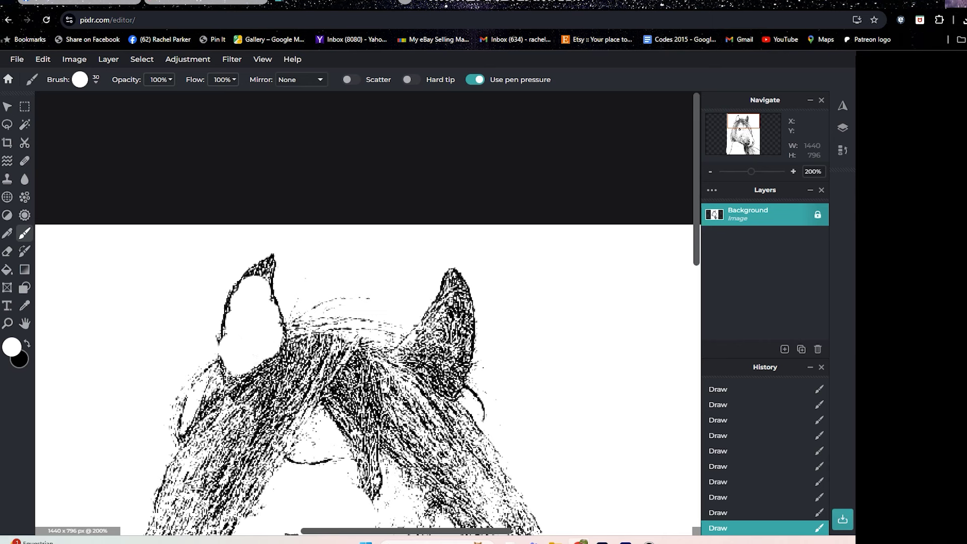
Step: Set the brush size to 10 px and paint out shading in the forelock and at the inner base of the right-hand ear
click(81, 80)
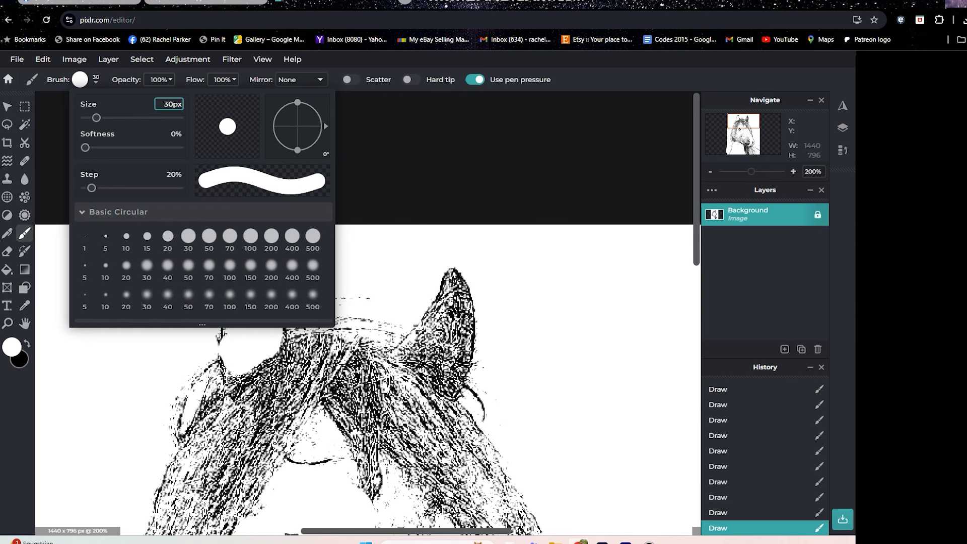
text(1)
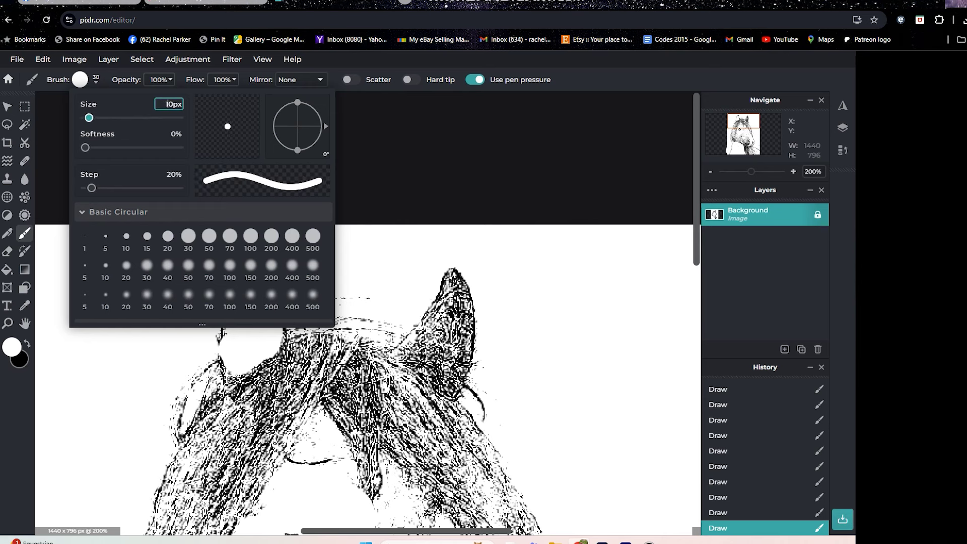
key(Return)
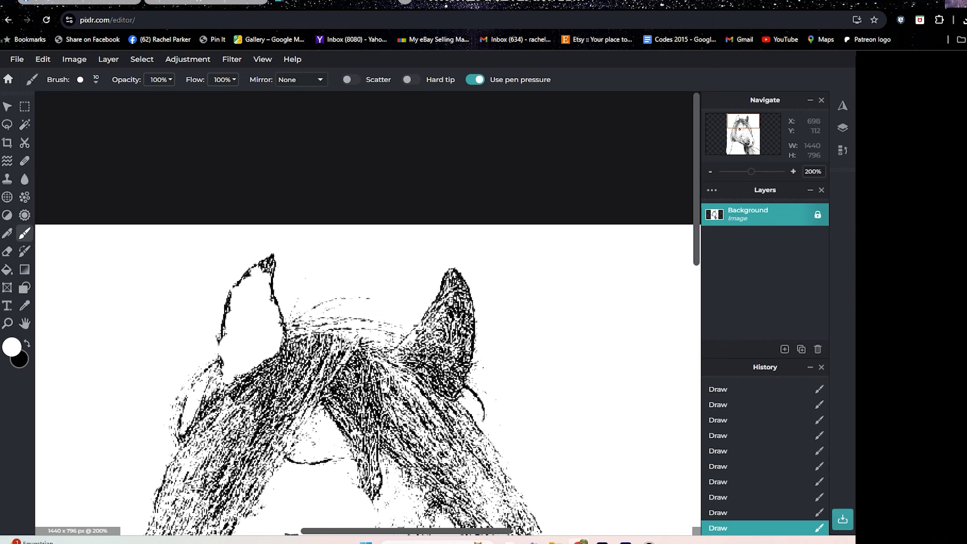
mouse_move(345, 344)
mouse_down()
mouse_move(282, 448)
mouse_move(324, 340)
mouse_move(312, 347)
mouse_move(323, 348)
mouse_move(316, 364)
mouse_move(309, 347)
mouse_move(294, 379)
mouse_move(321, 356)
mouse_up()
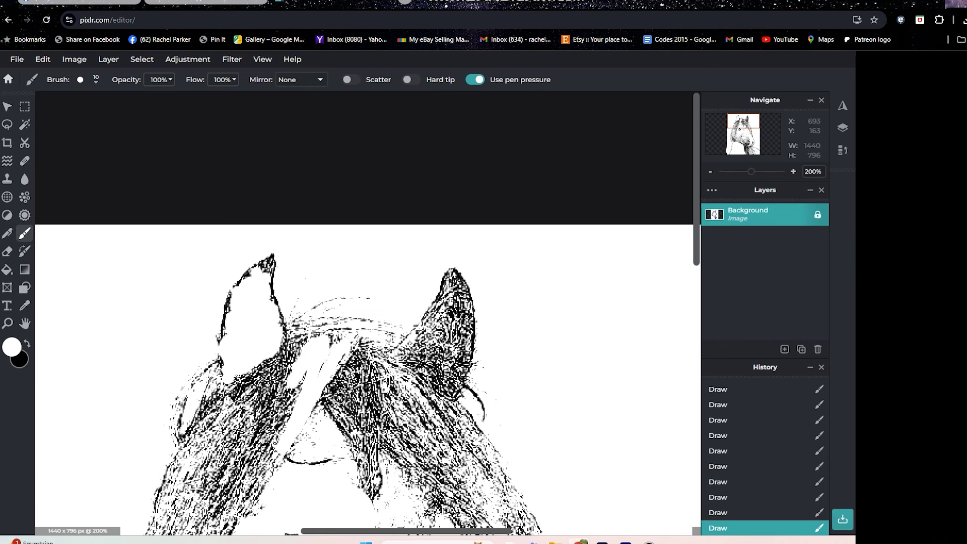
mouse_move(339, 394)
mouse_down()
mouse_move(359, 359)
mouse_move(376, 406)
mouse_move(363, 373)
mouse_move(375, 394)
mouse_move(336, 401)
mouse_move(340, 386)
mouse_move(333, 403)
mouse_move(352, 371)
mouse_move(360, 391)
mouse_move(339, 417)
mouse_move(352, 433)
mouse_move(353, 400)
mouse_move(366, 432)
mouse_move(364, 399)
mouse_up()
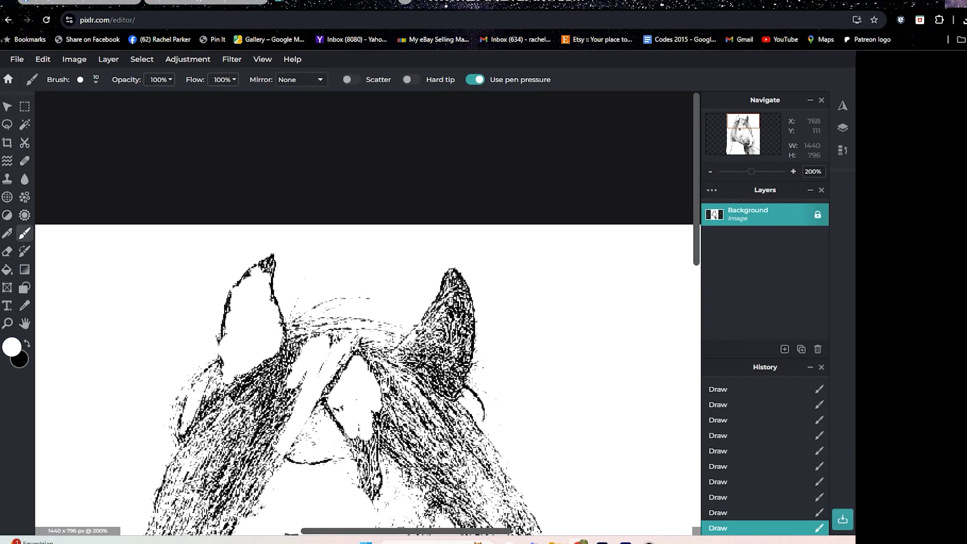
drag(419, 336, 414, 364)
Step: Paint the shading around the pony's lips, inside the nostril and across the lower muzzle white, keeping the mouth line
scroll(403, 363, down, 10)
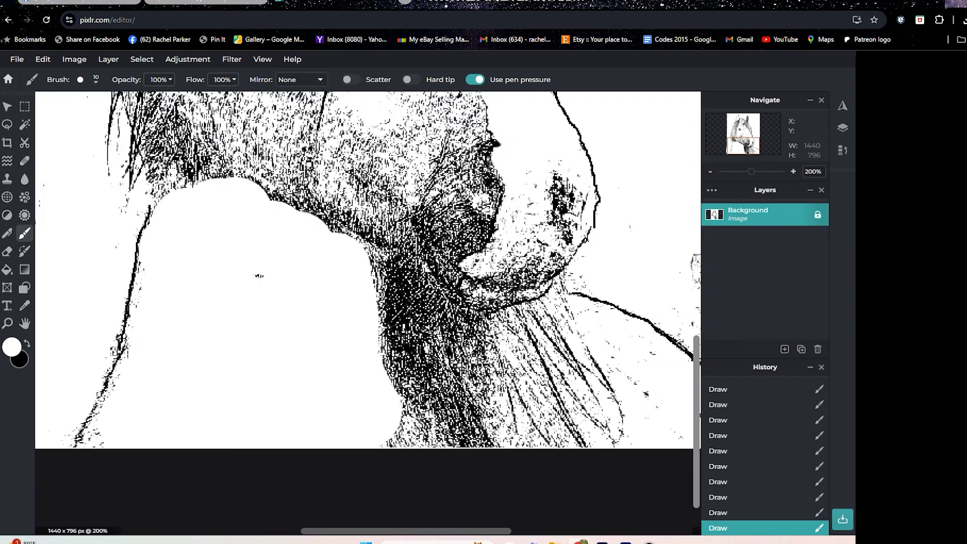
mouse_move(467, 287)
mouse_down()
mouse_move(518, 297)
mouse_move(527, 294)
mouse_move(475, 292)
mouse_move(517, 296)
mouse_move(482, 275)
mouse_move(549, 266)
mouse_move(519, 272)
mouse_move(534, 265)
mouse_up()
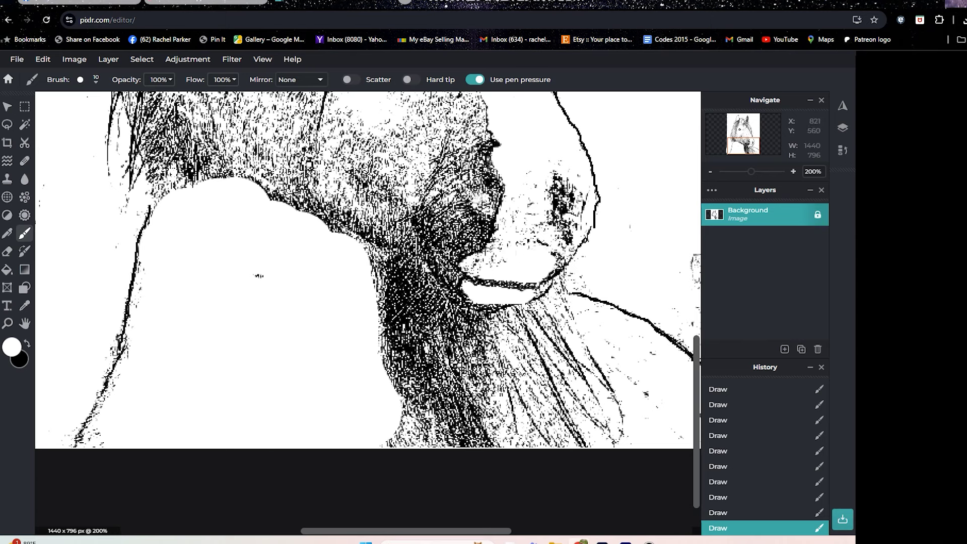
mouse_move(491, 203)
mouse_down()
mouse_move(469, 179)
mouse_move(474, 158)
mouse_move(476, 199)
mouse_move(487, 203)
mouse_move(474, 173)
mouse_up()
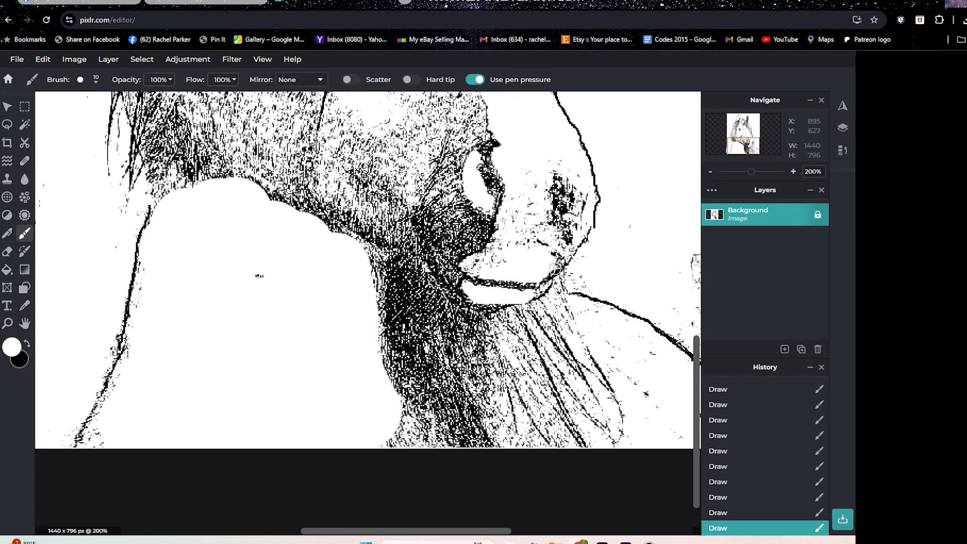
mouse_move(556, 265)
mouse_down()
mouse_move(563, 228)
mouse_move(545, 221)
mouse_move(535, 246)
mouse_up()
drag(495, 293, 535, 292)
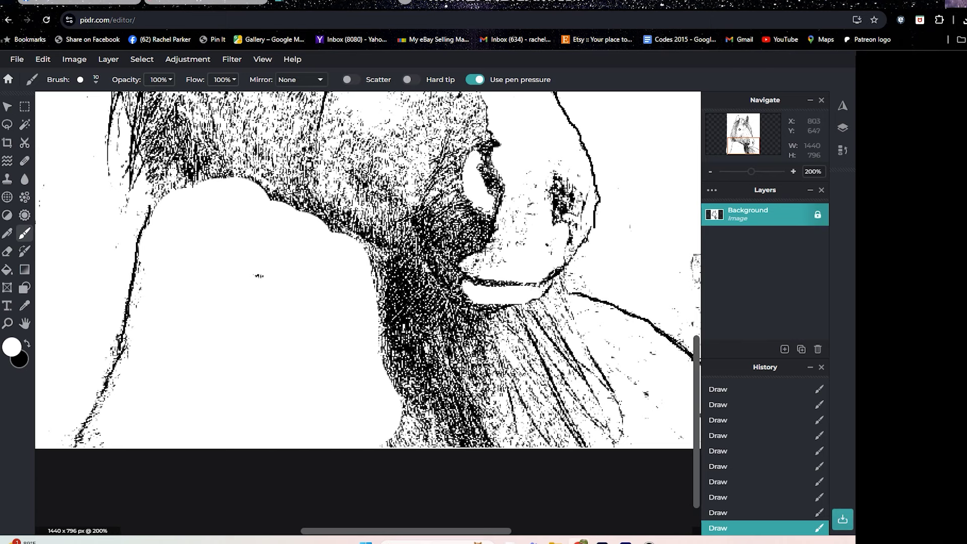
Step: Paint white along the chin, beneath the jaw and at the mane's lower edge by the neck to separate the shapes
mouse_move(443, 267)
mouse_down()
mouse_move(462, 285)
mouse_move(448, 273)
mouse_up()
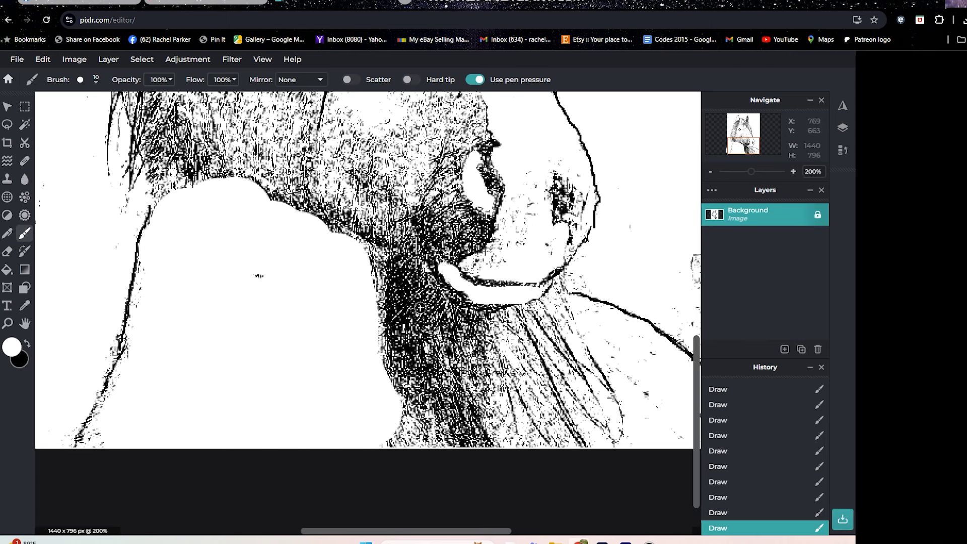
mouse_move(395, 277)
mouse_down()
mouse_move(425, 322)
mouse_move(500, 316)
mouse_move(431, 337)
mouse_move(400, 300)
mouse_move(441, 341)
mouse_move(426, 326)
mouse_move(455, 332)
mouse_move(420, 322)
mouse_move(368, 254)
mouse_move(392, 301)
mouse_up()
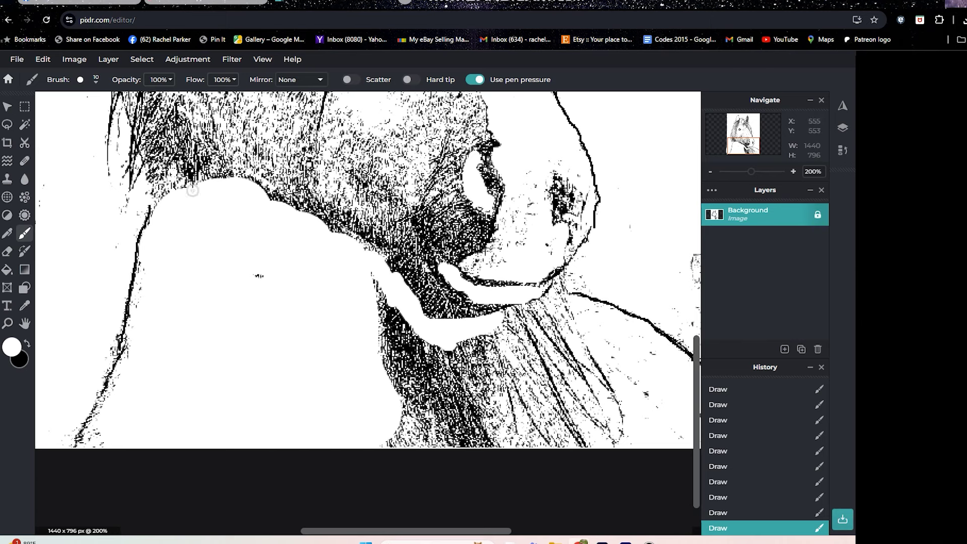
mouse_move(157, 169)
mouse_down()
mouse_move(162, 216)
mouse_move(185, 167)
mouse_move(197, 181)
mouse_move(176, 179)
mouse_move(158, 156)
mouse_move(158, 232)
mouse_up()
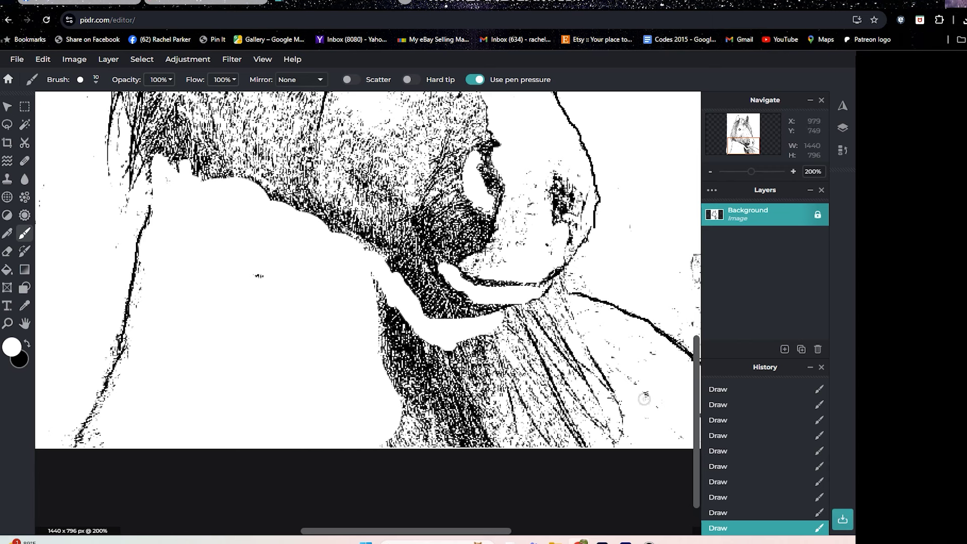
key(h)
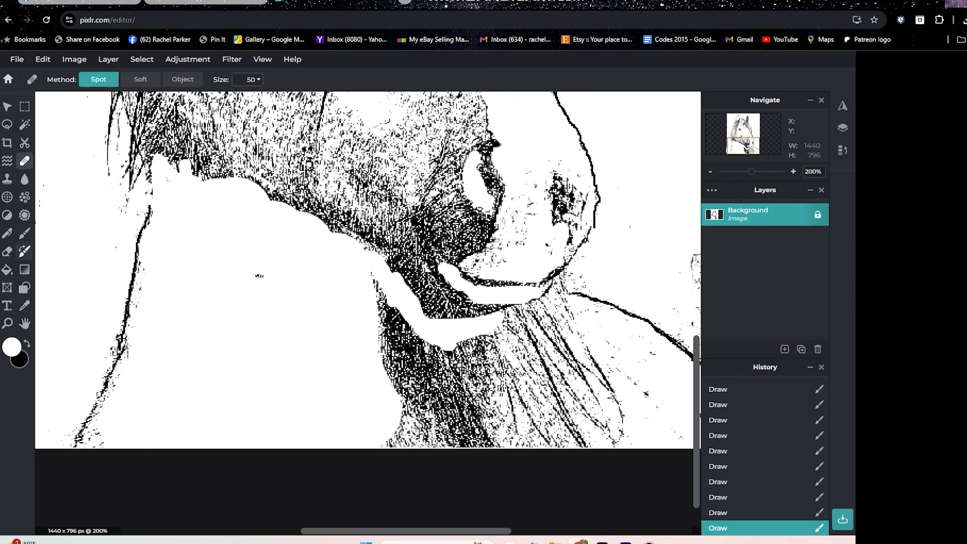
click(24, 323)
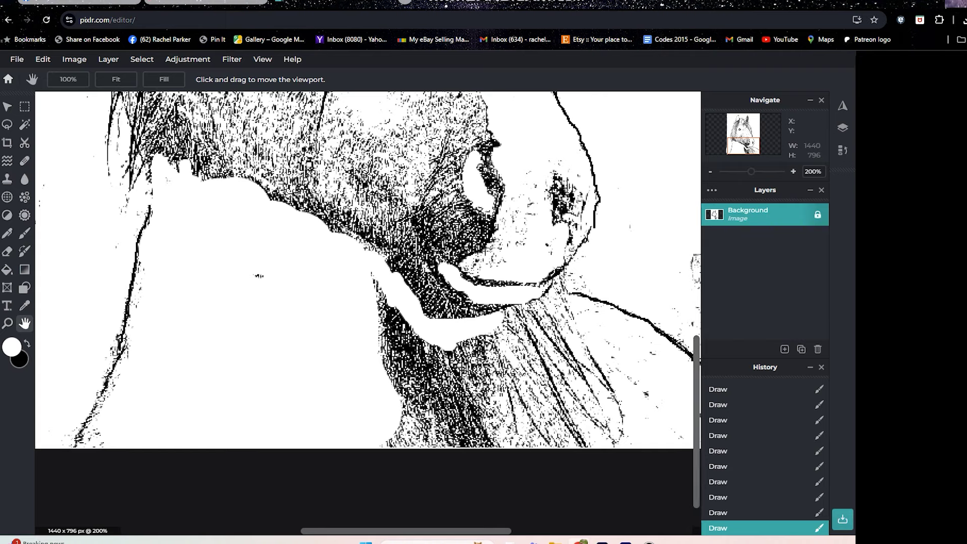
scroll(368, 313, up, 4)
scroll(368, 312, up, 4)
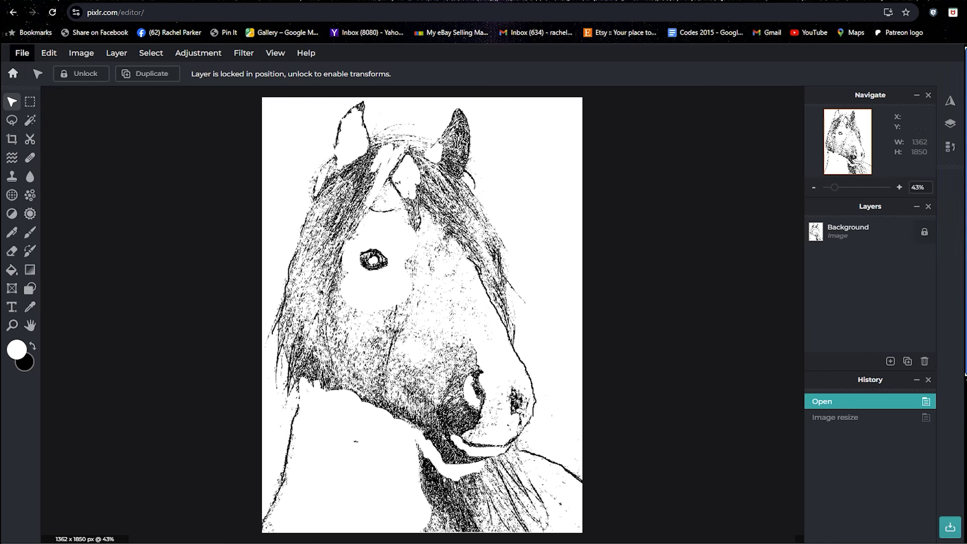
click(22, 53)
key(Escape)
click(22, 53)
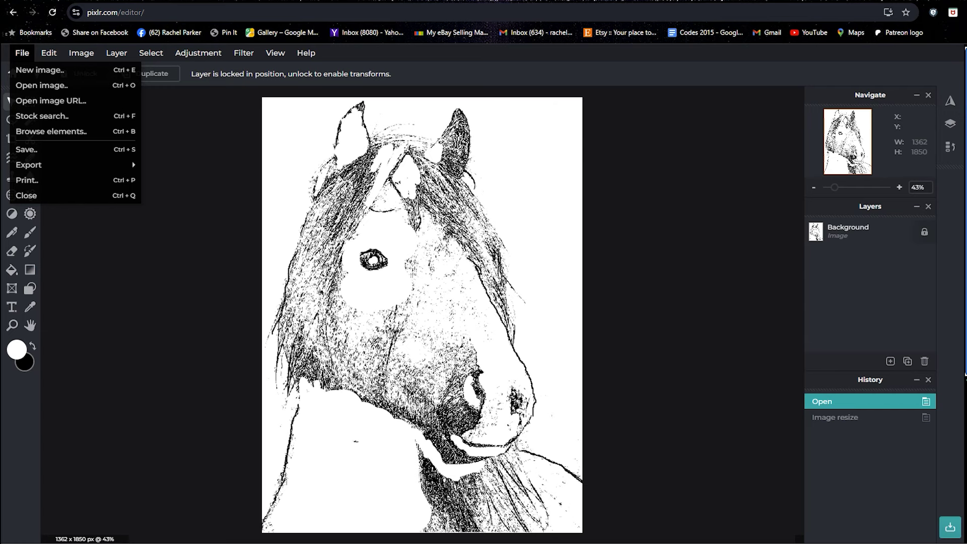
mouse_move(49, 53)
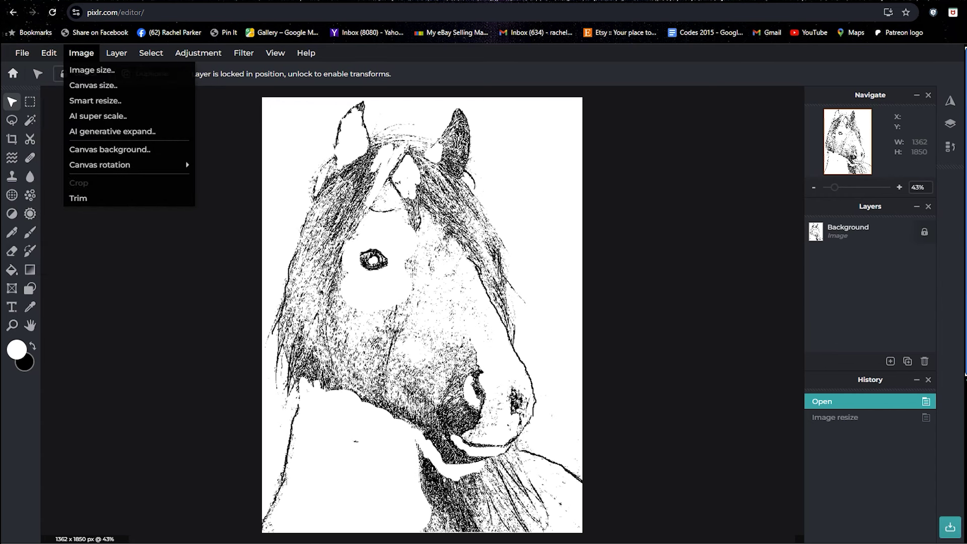
mouse_move(81, 53)
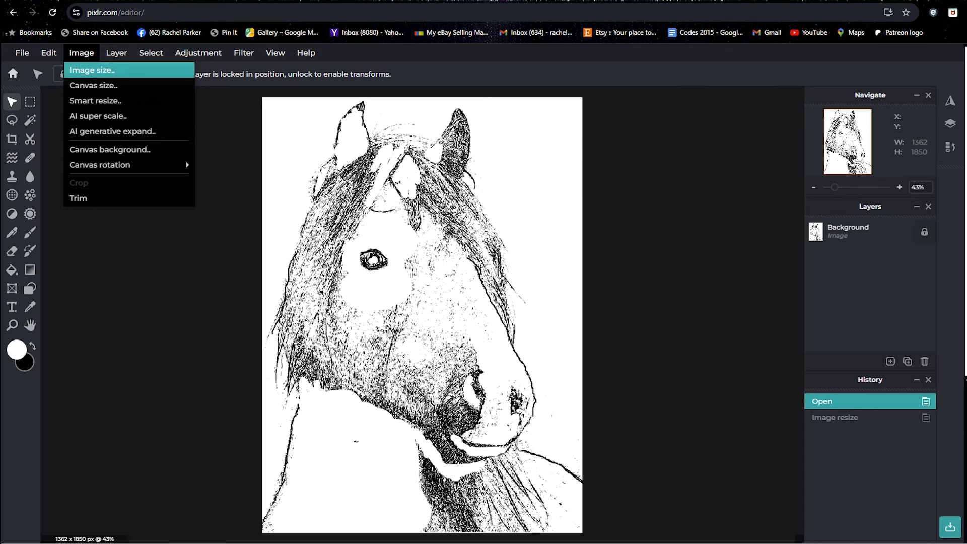
mouse_move(117, 53)
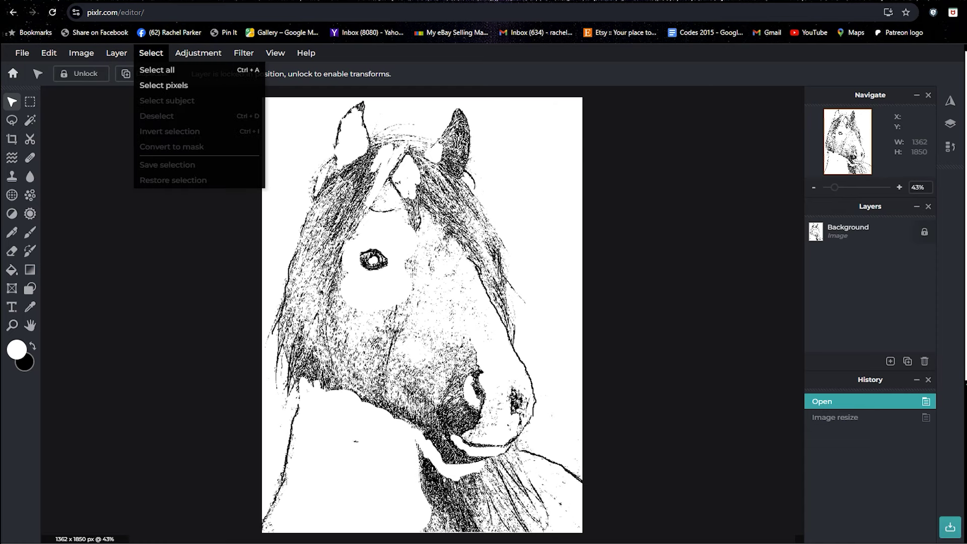
mouse_move(198, 52)
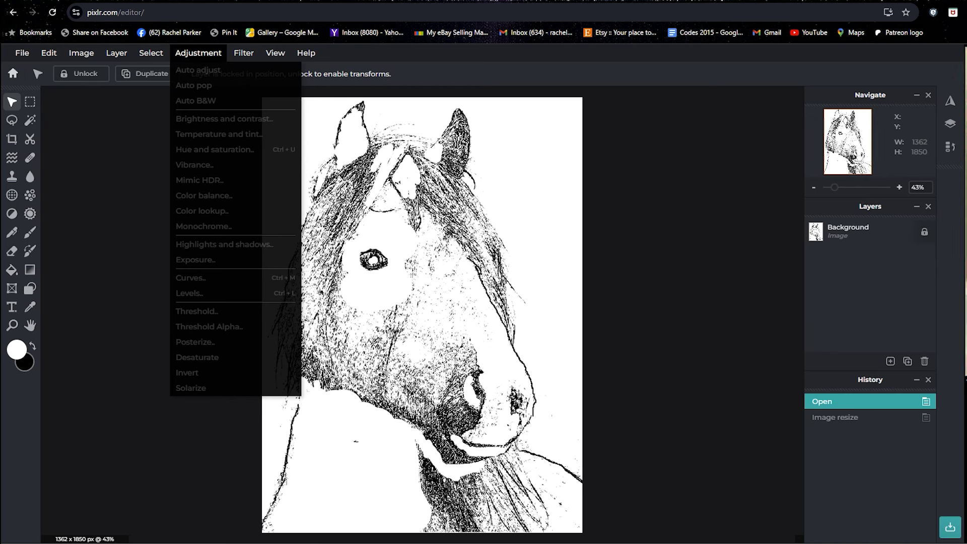
mouse_move(244, 53)
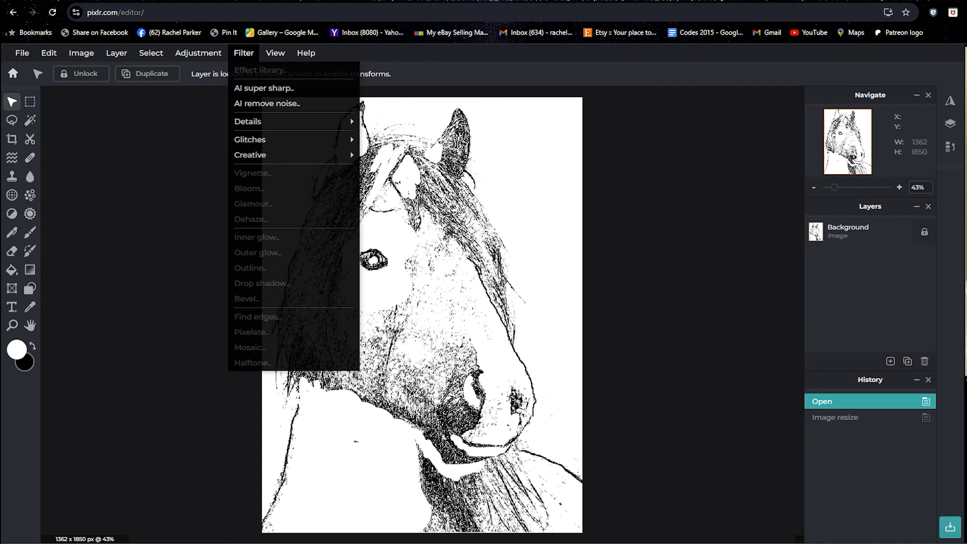
mouse_move(275, 53)
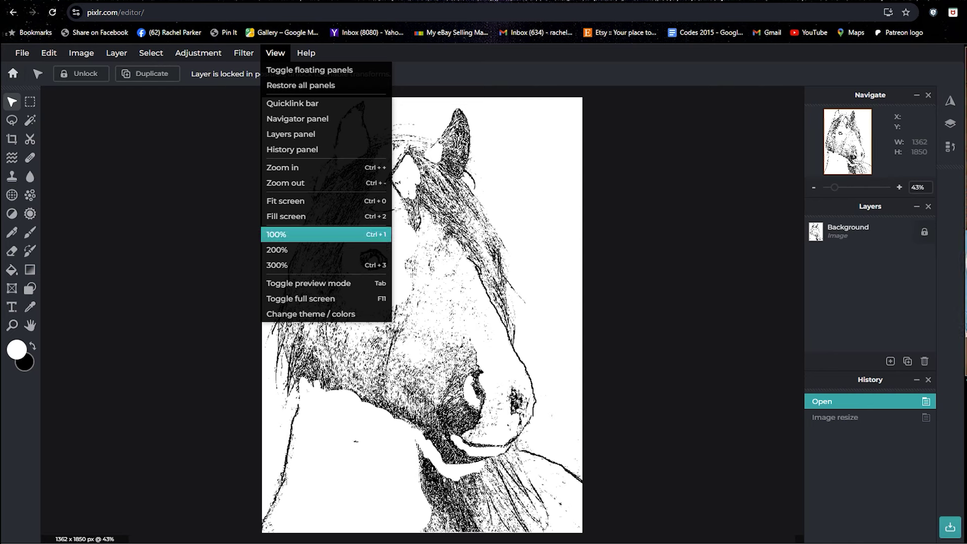
click(275, 53)
mouse_move(306, 53)
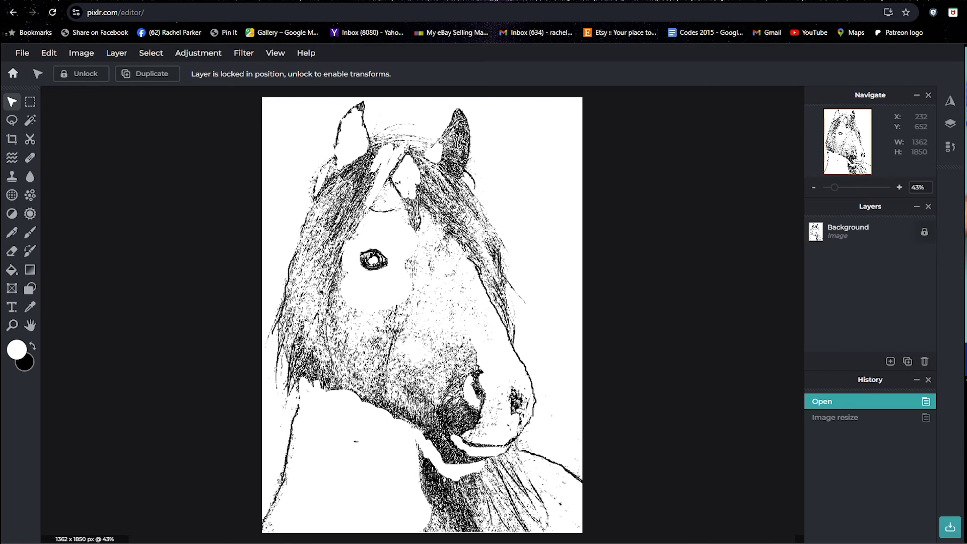
Step: Preview the print layout of the drawing, check how it splits across the pages, and close the preview without printing
click(49, 53)
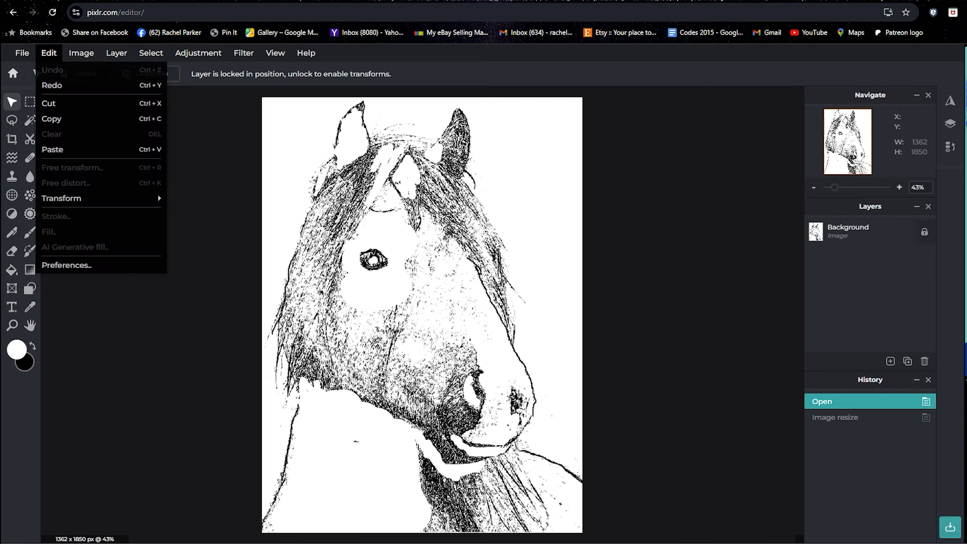
mouse_move(22, 53)
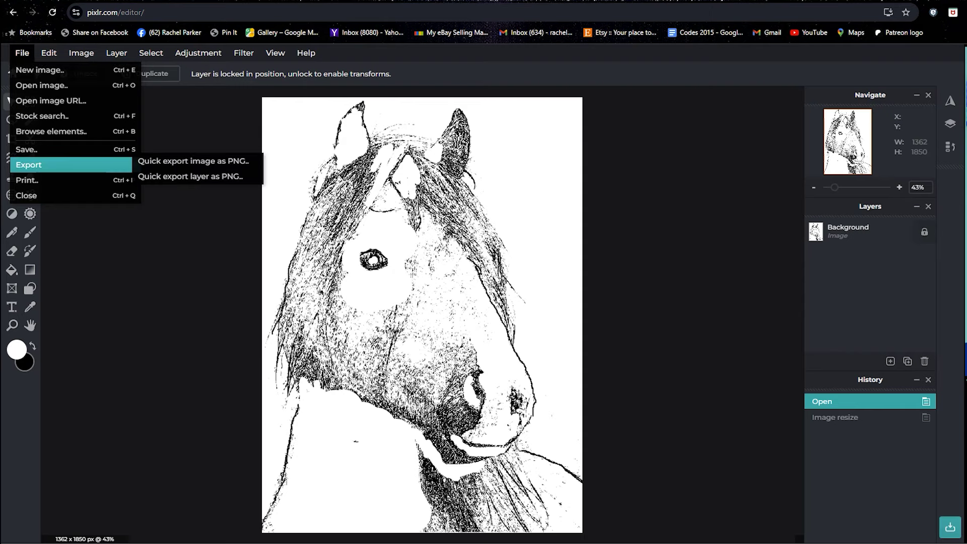
click(26, 180)
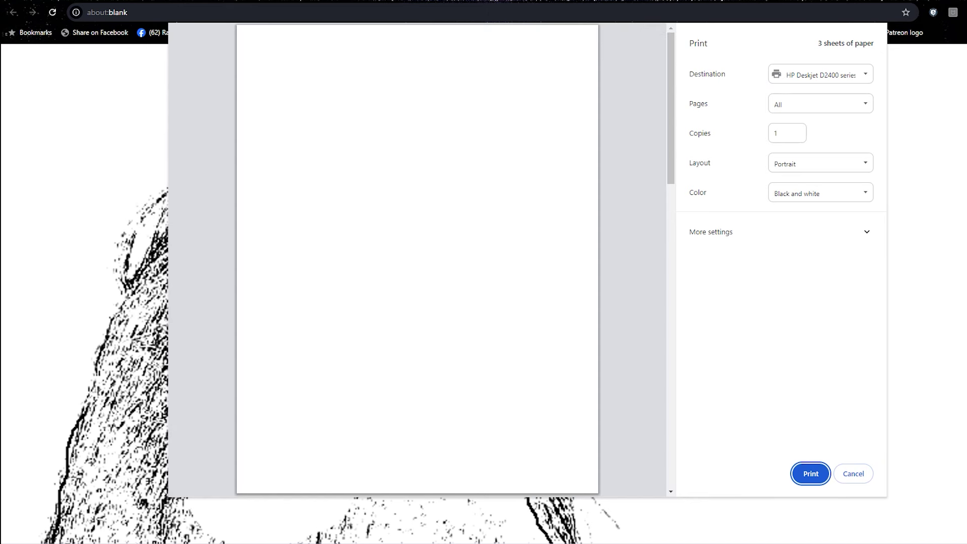
scroll(417, 260, down, 8)
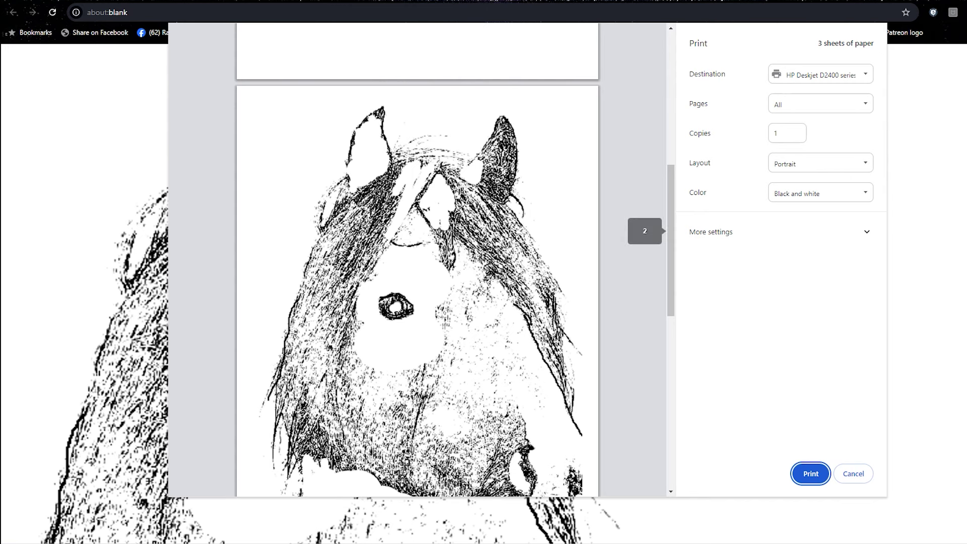
scroll(418, 259, down, 8)
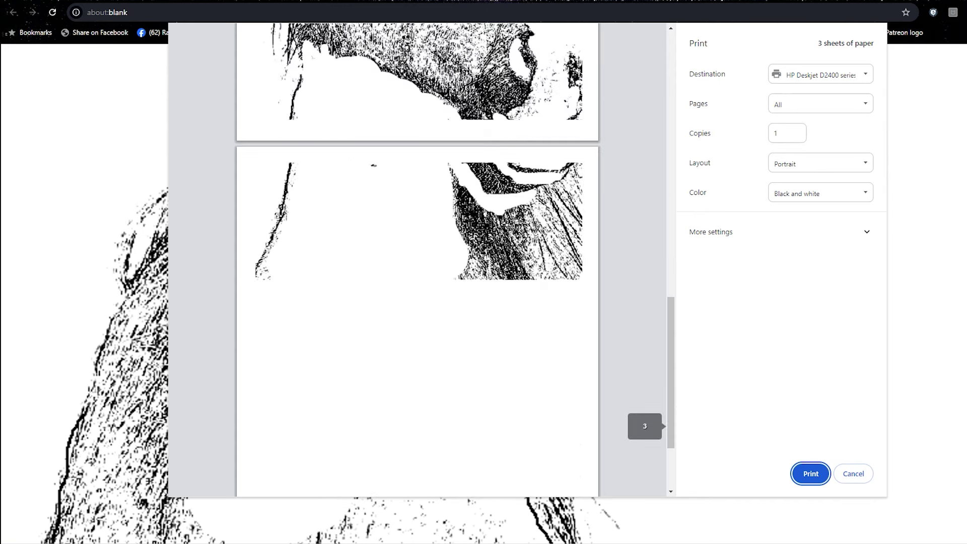
scroll(418, 259, up, 8)
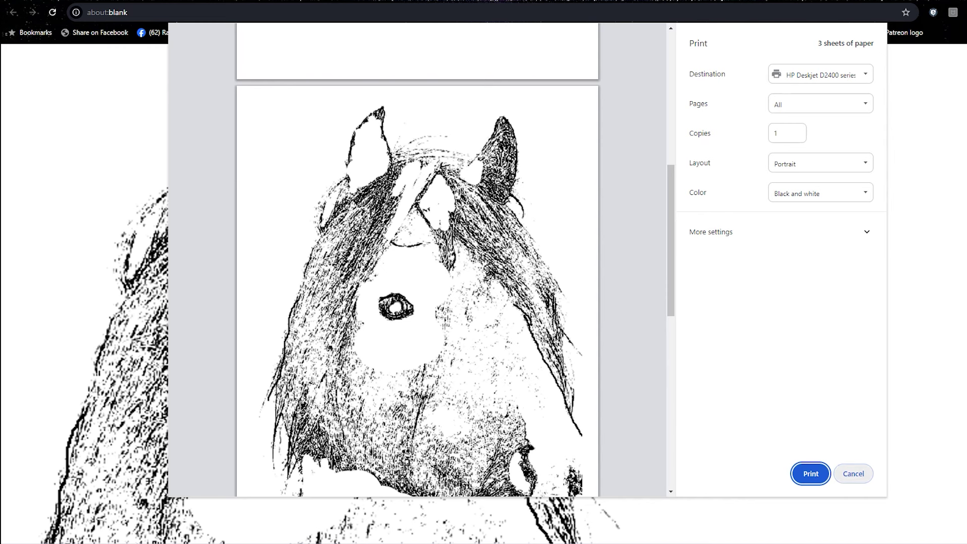
click(852, 473)
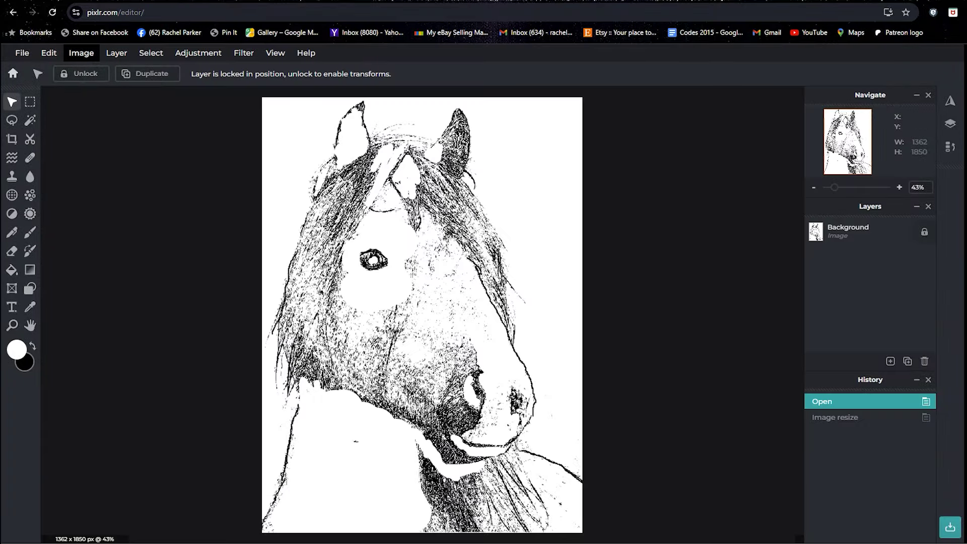
Step: Resize the image to a height of 1500 px, keeping the aspect constraint and smoothing on
click(81, 52)
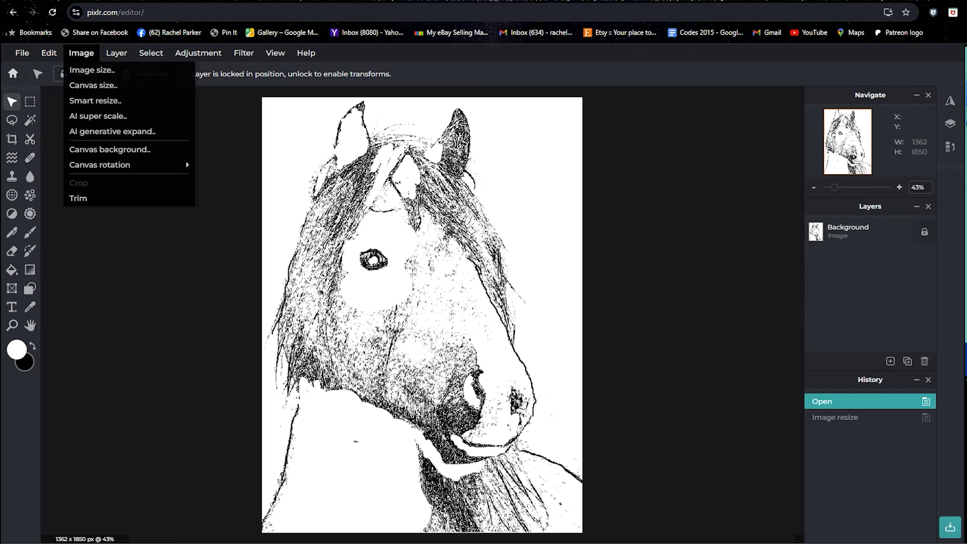
click(92, 70)
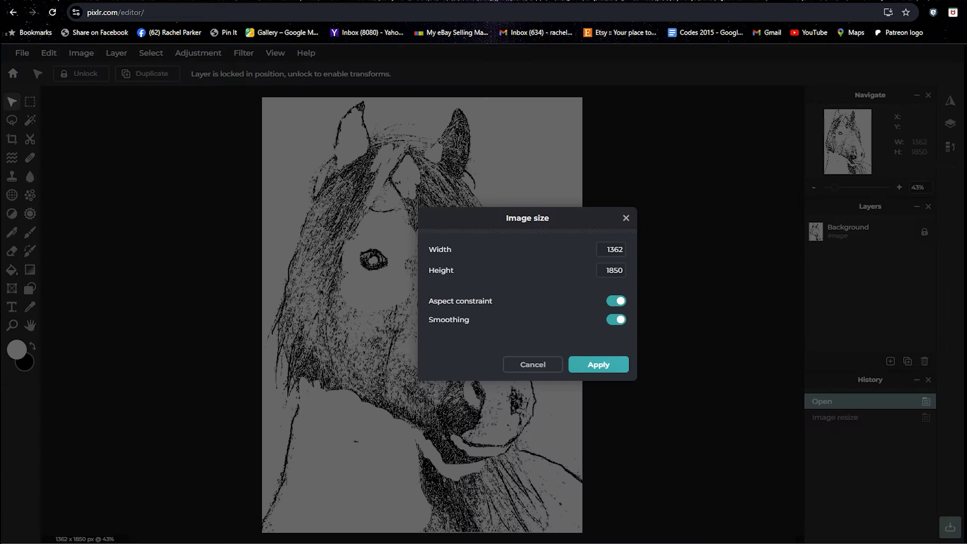
click(611, 270)
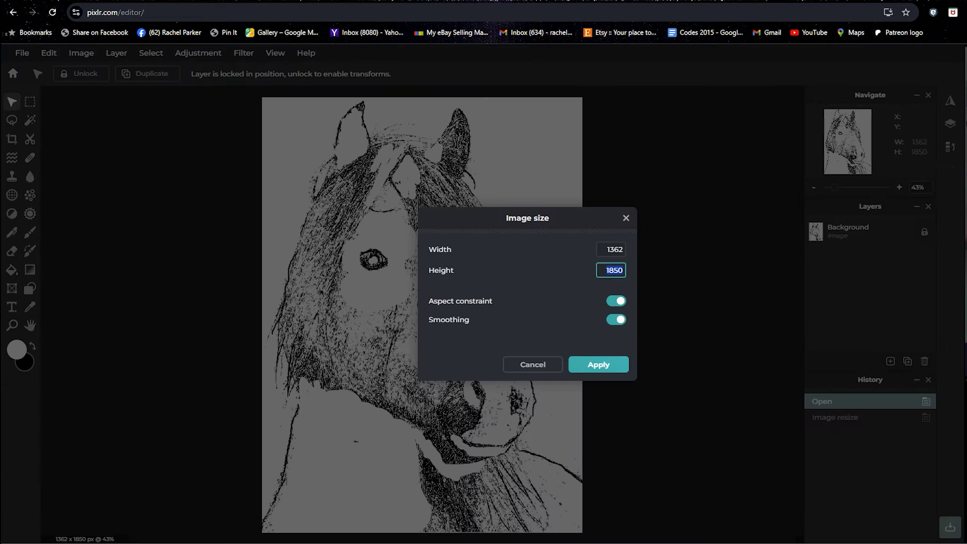
text(1500)
key(Tab)
key(Return)
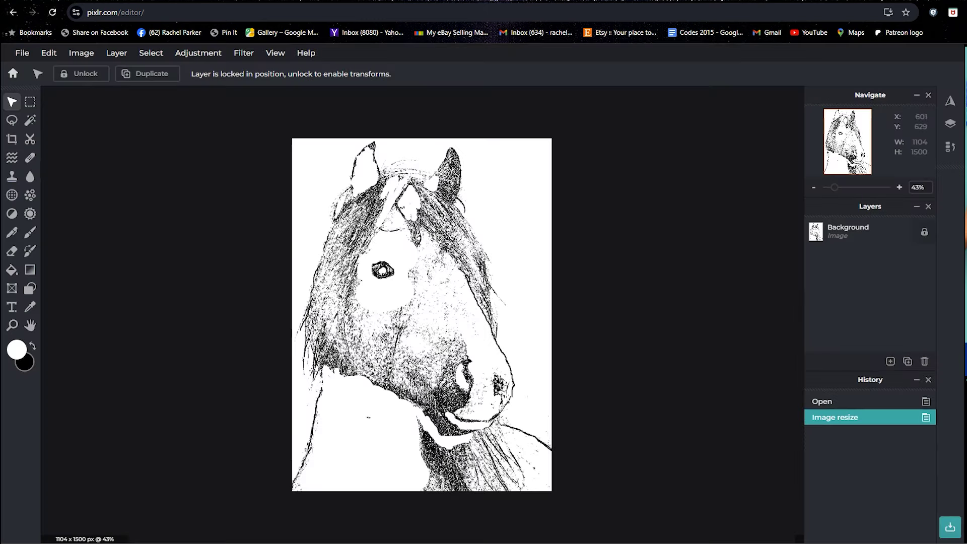
Step: Open the print preview of the resized drawing and check how it is laid out across the pages
click(22, 53)
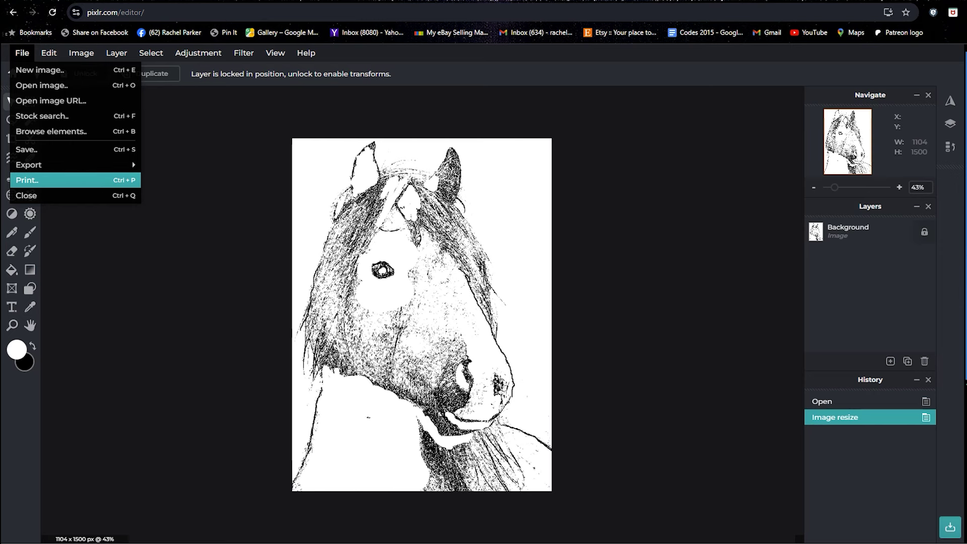
click(27, 180)
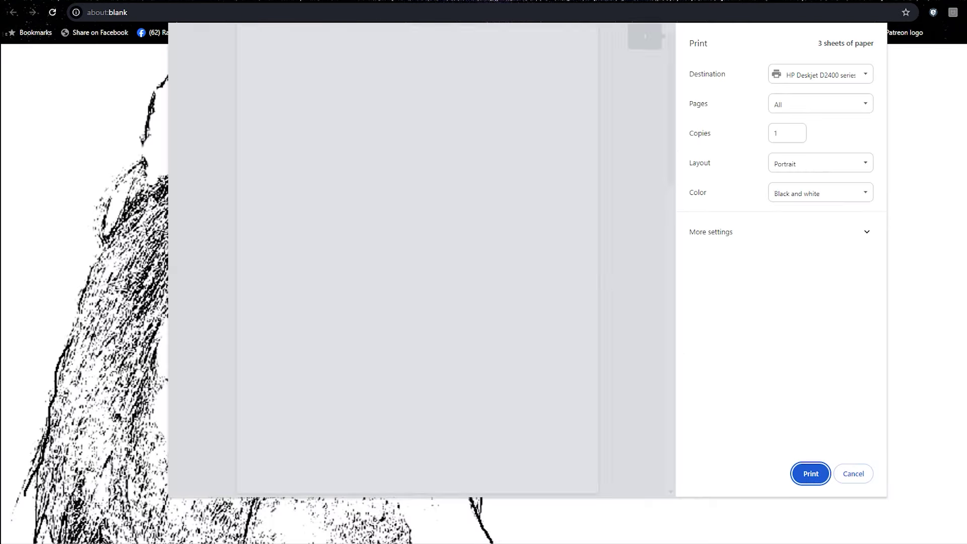
scroll(417, 260, down, 15)
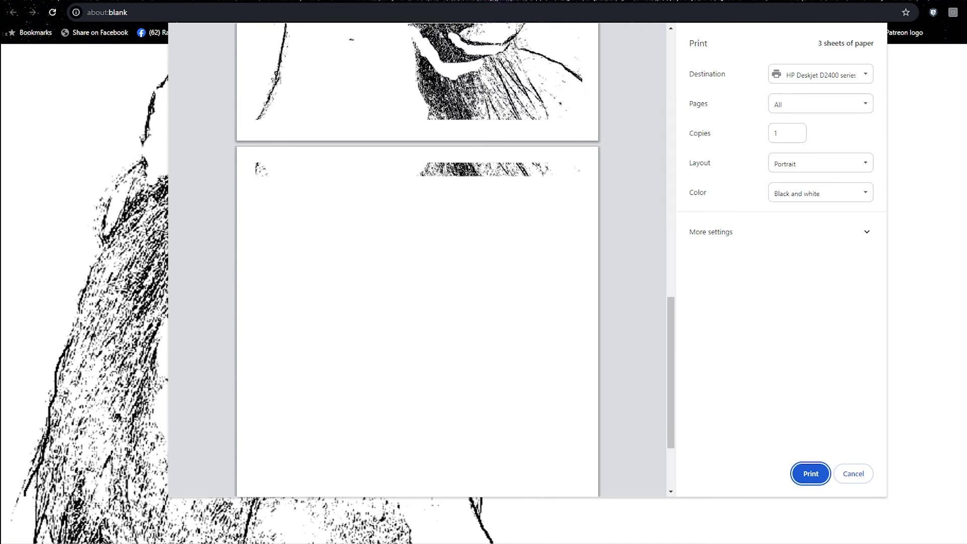
scroll(417, 259, up, 8)
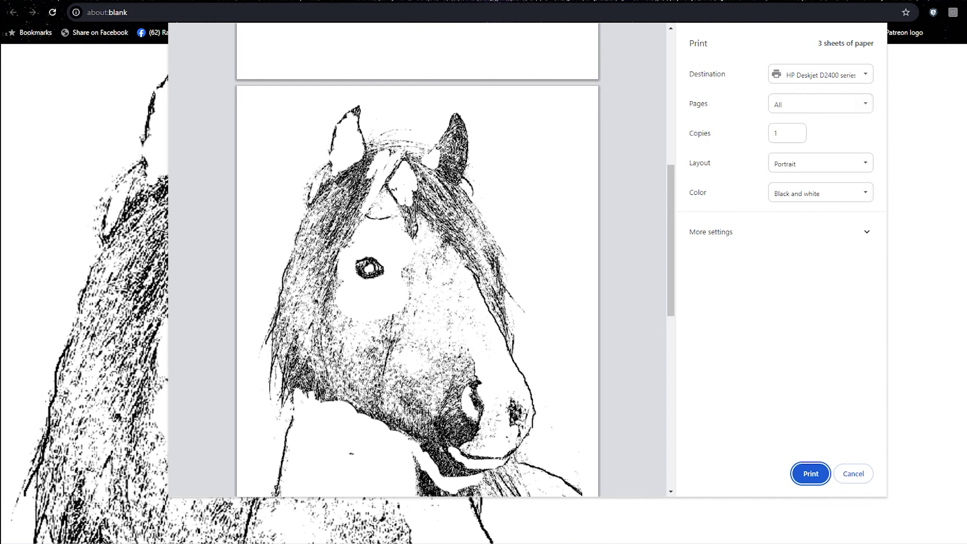
Step: Restrict the print range to even pages only
click(820, 103)
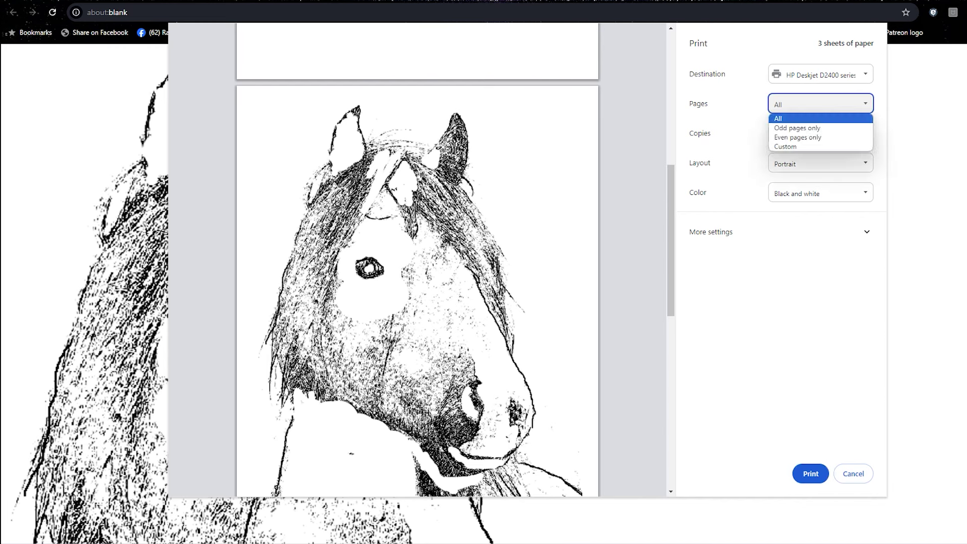
key(Down)
key(Down)
key(Return)
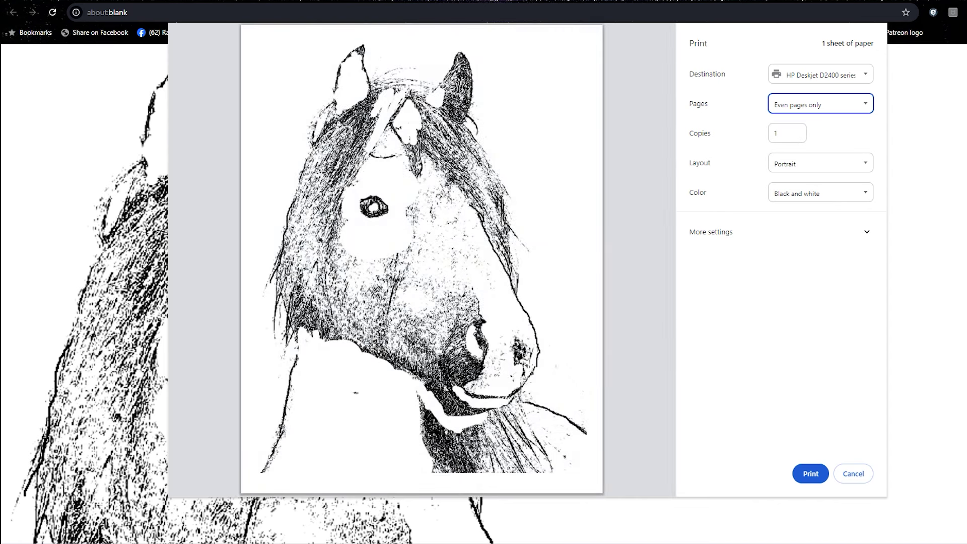
Step: Set a custom print range containing only page 2
key(space)
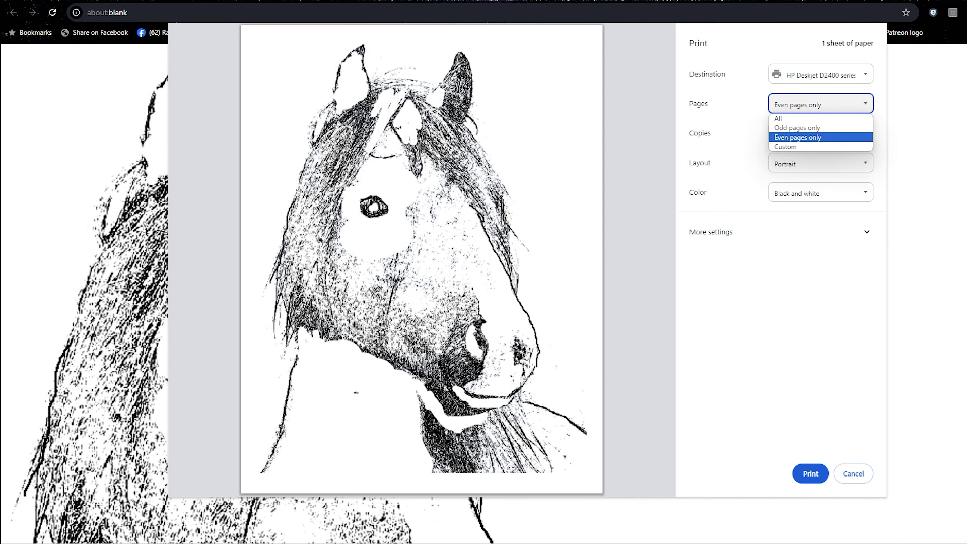
key(Down)
key(Return)
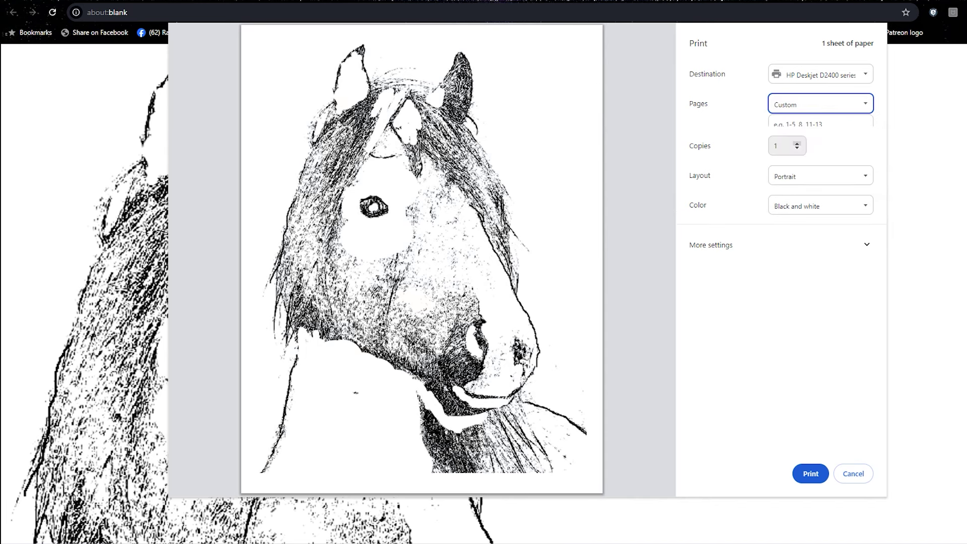
text(2)
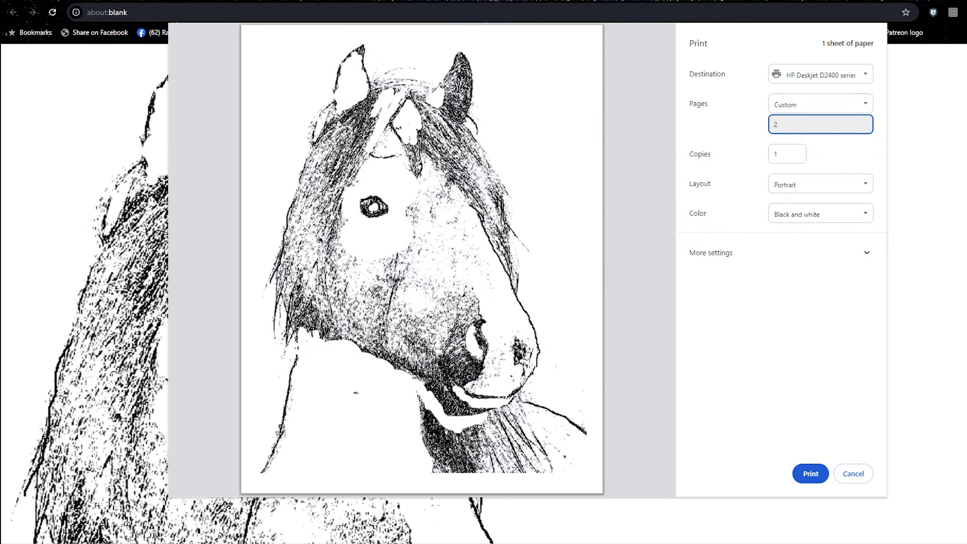